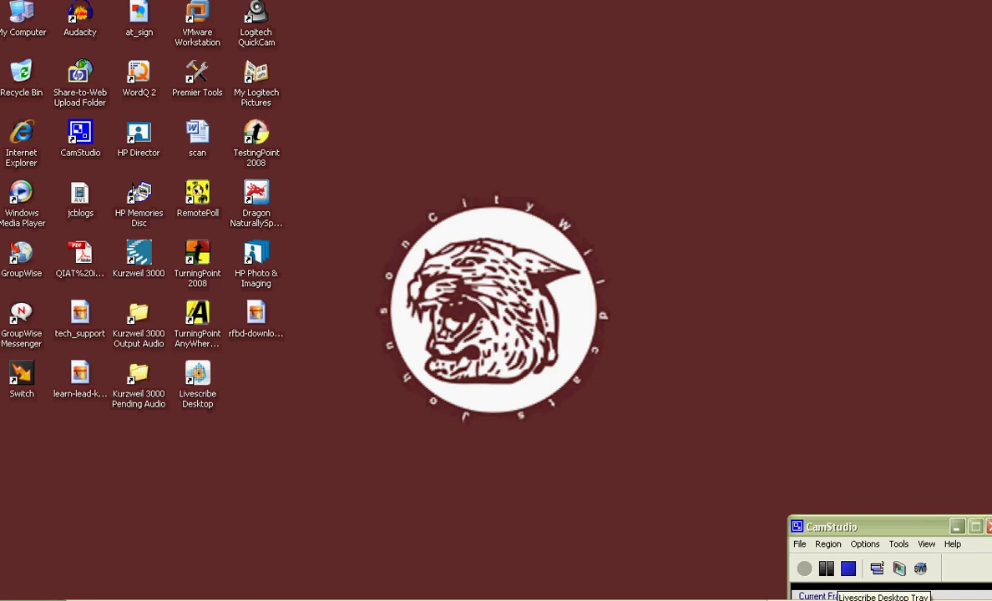
- Launch Livescribe Desktop from the Livescribe helper's system tray menu
{"action": "right_click", "coordinate": [835, 599]}
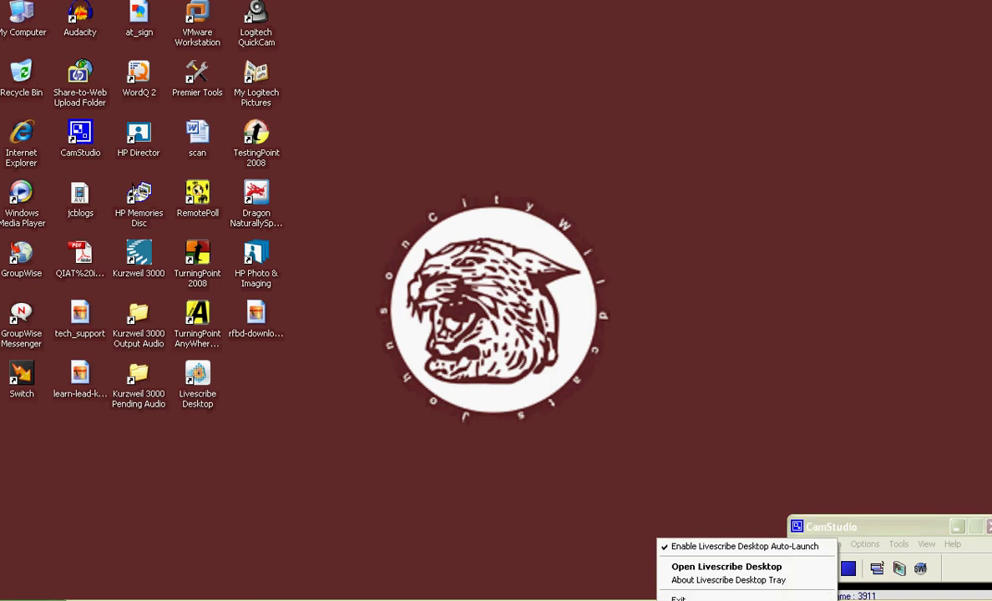
{"action": "left_click", "coordinate": [727, 568]}
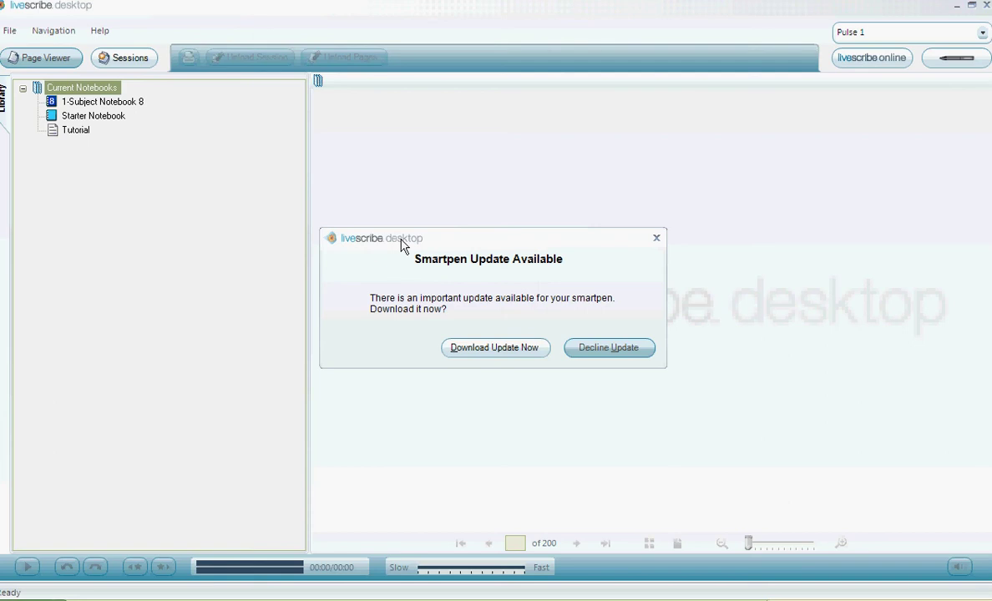
- Dismiss the smartpen update prompt and open Starter Notebook page 18, 'Telling Time'
{"action": "left_click", "coordinate": [656, 240]}
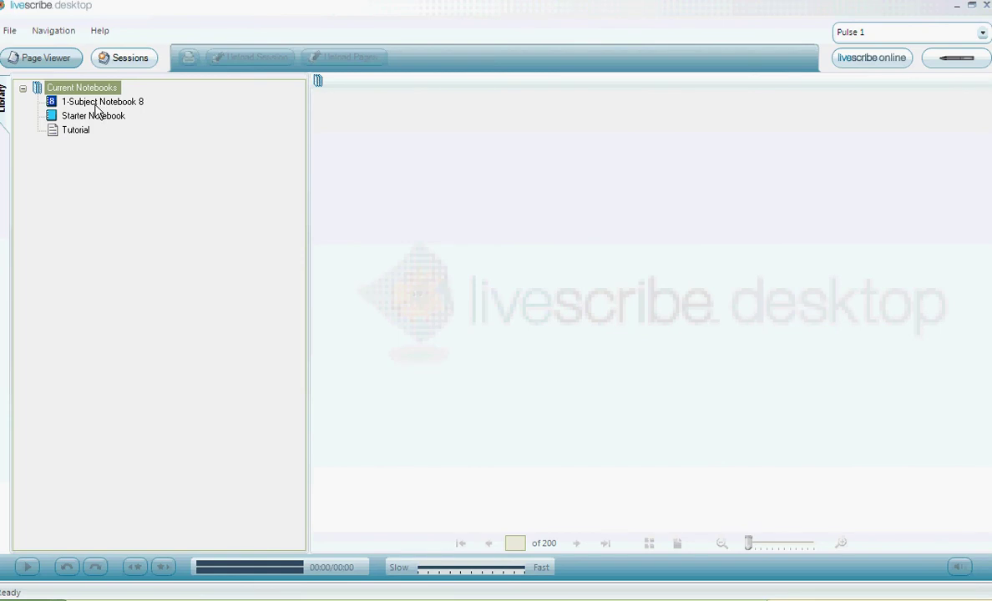
{"action": "left_click", "coordinate": [96, 120]}
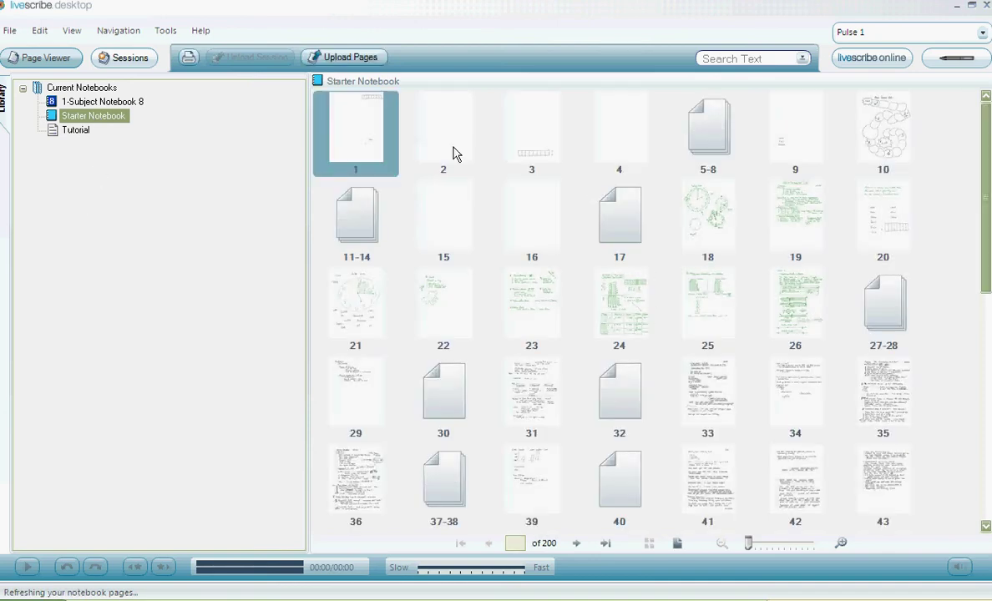
{"action": "double_click", "coordinate": [704, 220]}
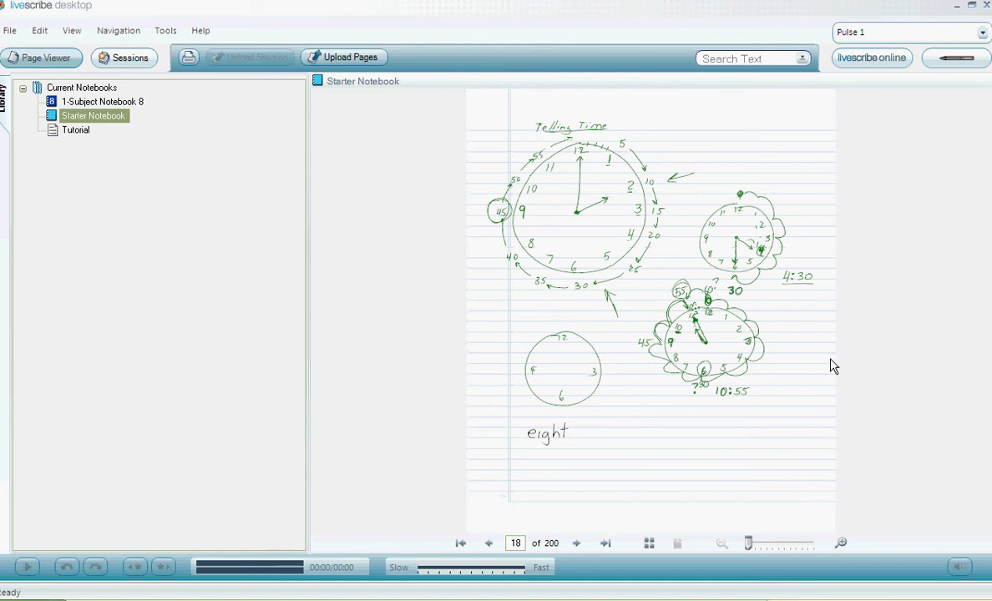
- Play the page's audio, seek to the 'Telling Time' heading and the clock, then pause at 02:04
{"action": "left_click", "coordinate": [567, 413]}
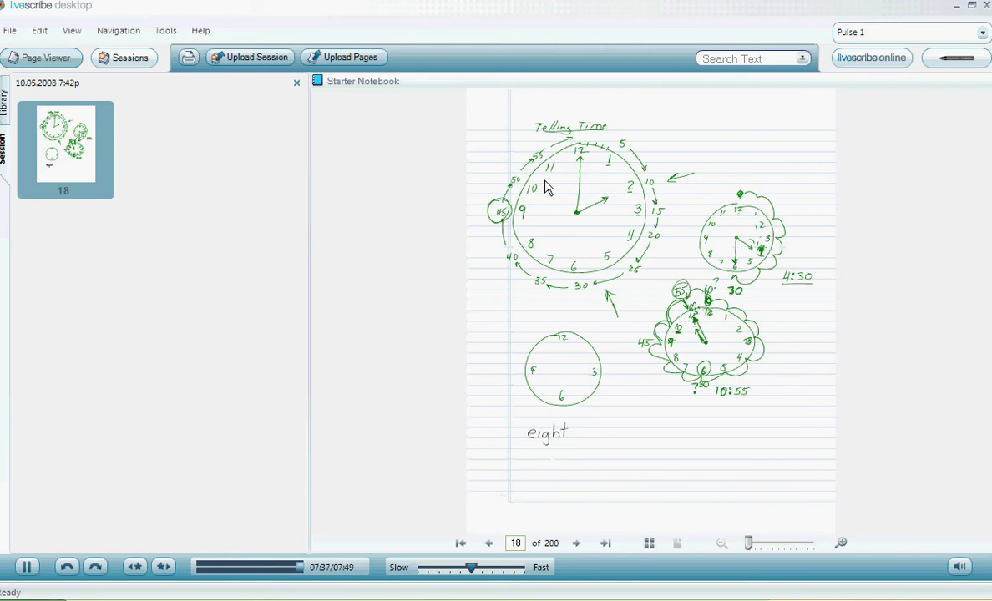
{"action": "left_click", "coordinate": [563, 127]}
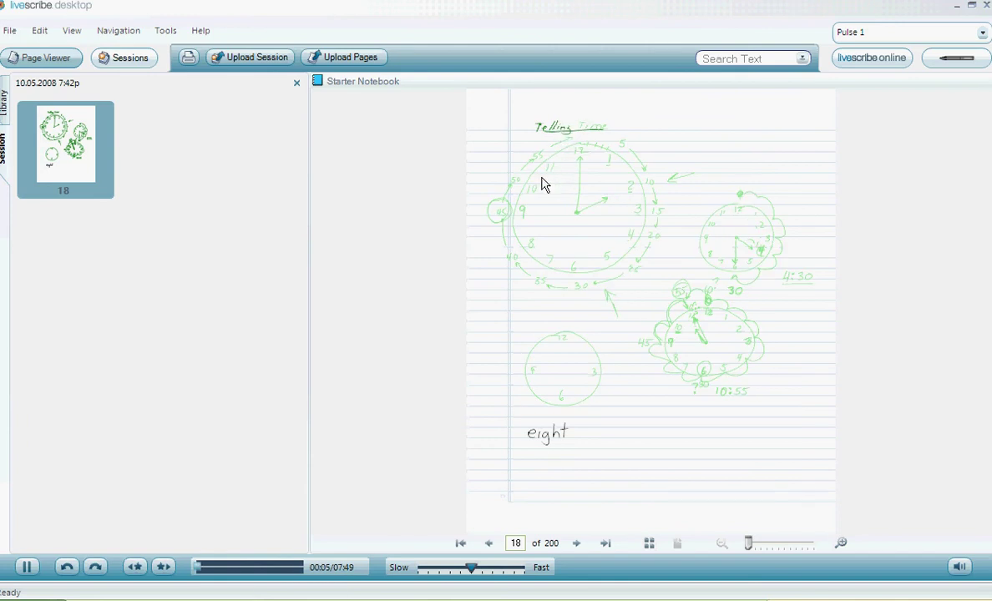
{"action": "left_click", "coordinate": [510, 214]}
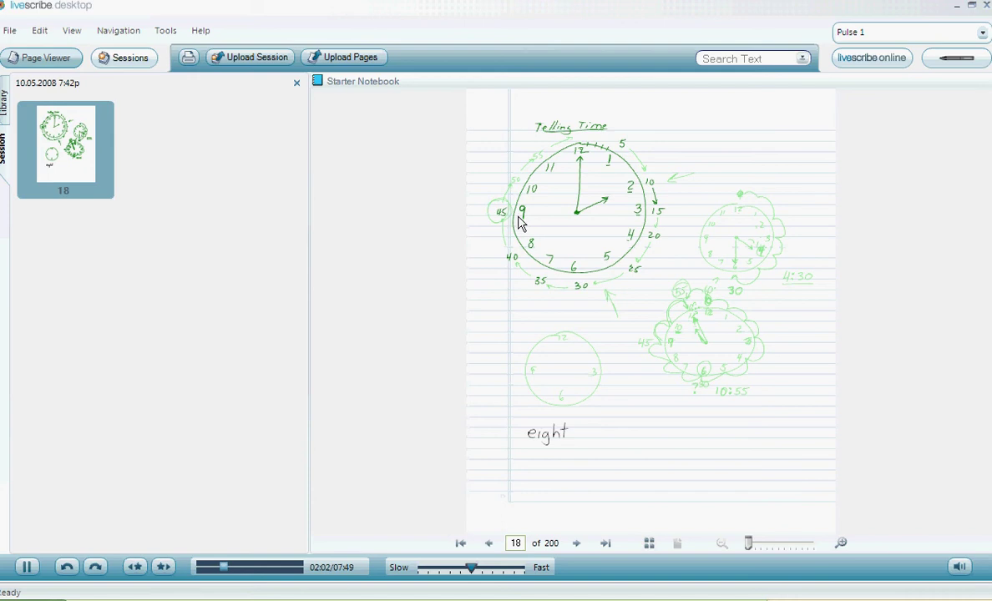
{"action": "left_click", "coordinate": [25, 567]}
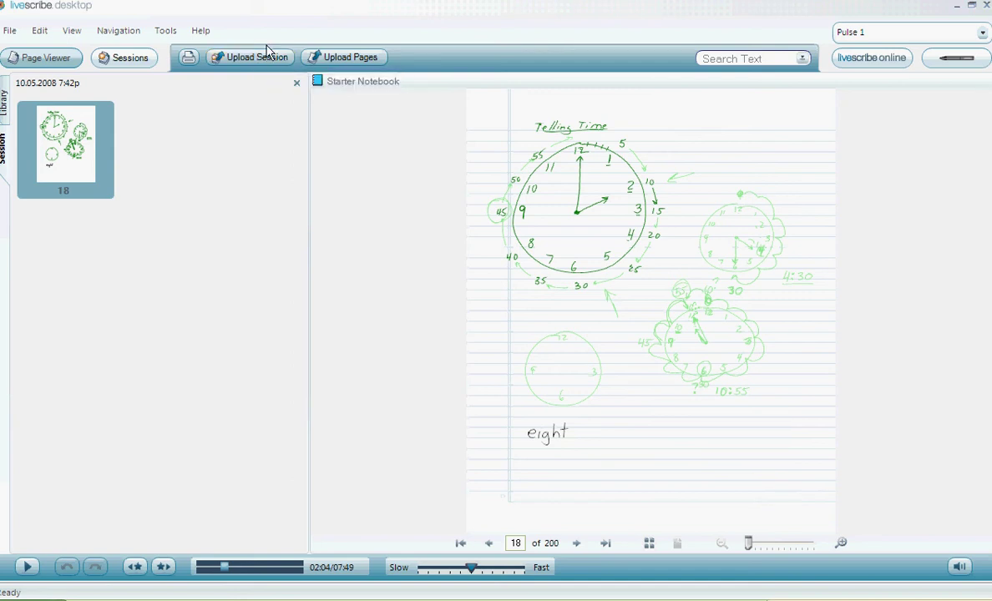
- Upload the 10.05.2008 7:42p session and switch to livescribe.com in Internet Explorer
{"action": "left_click", "coordinate": [247, 63]}
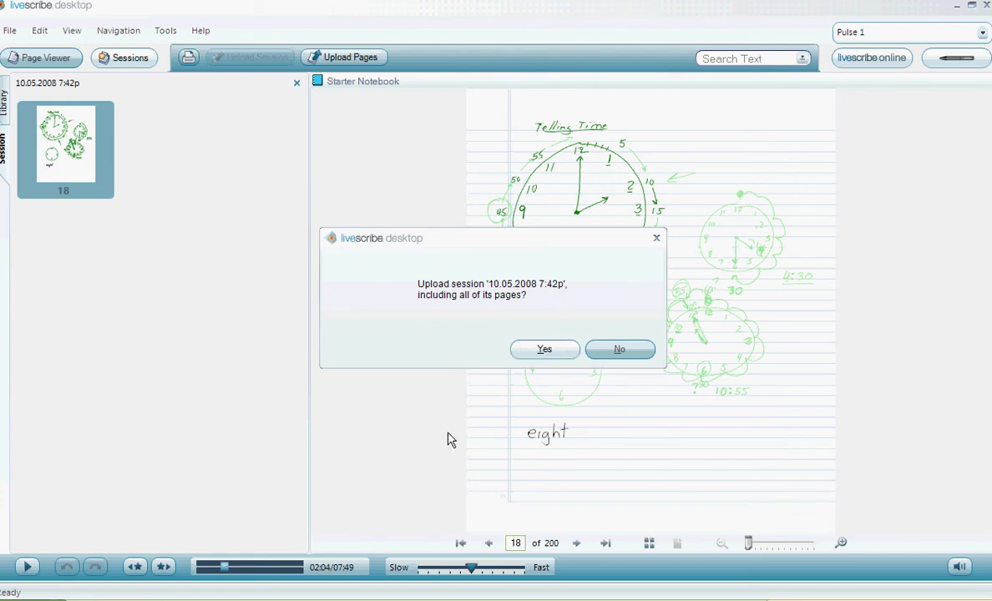
{"action": "left_click", "coordinate": [417, 599]}
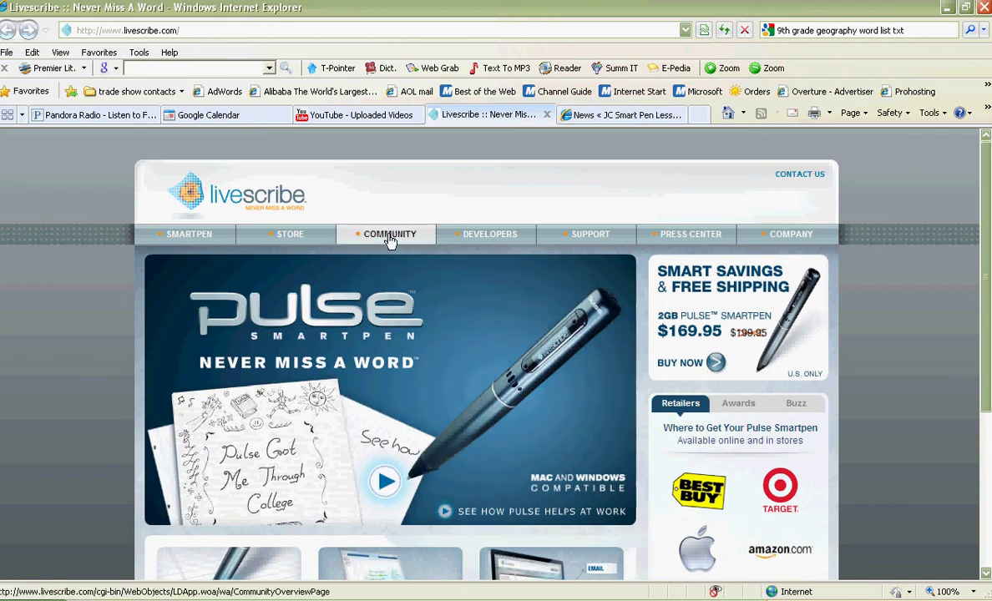
- Go to the Livescribe Community page and bring up its Log In dialog
{"action": "left_click", "coordinate": [389, 237]}
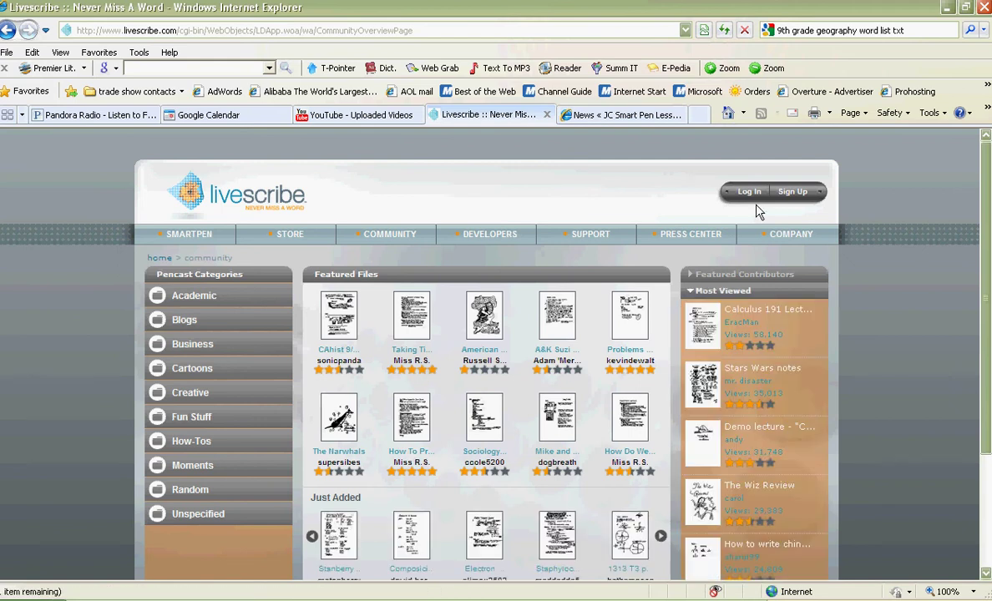
{"action": "left_click", "coordinate": [745, 193]}
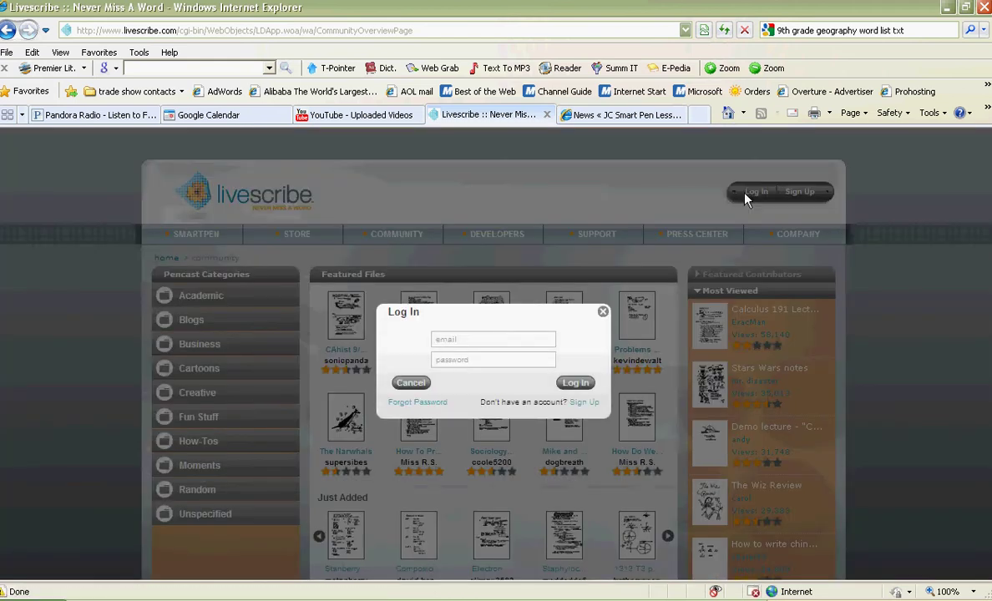
{"action": "left_click", "coordinate": [485, 335]}
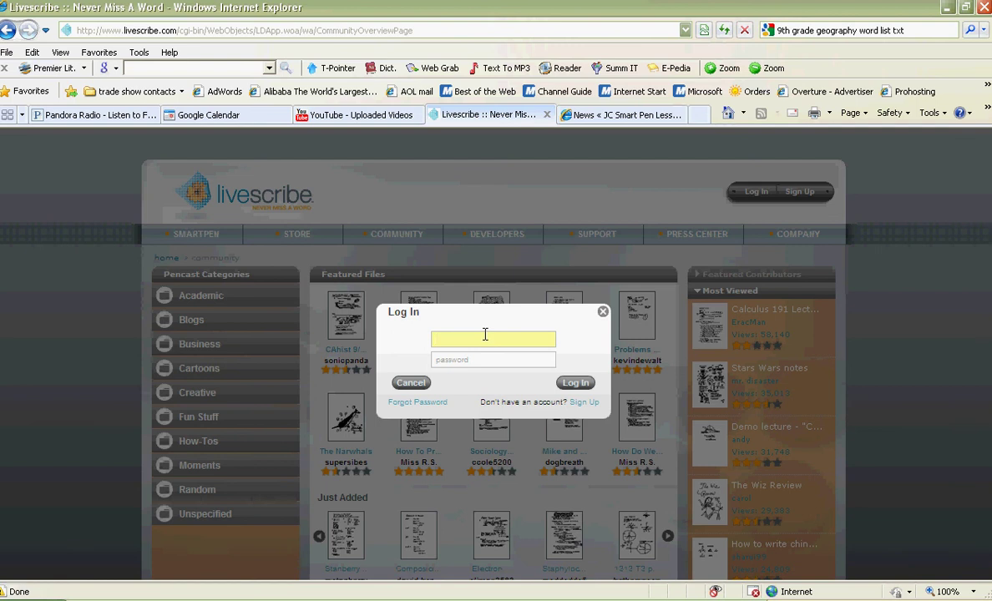
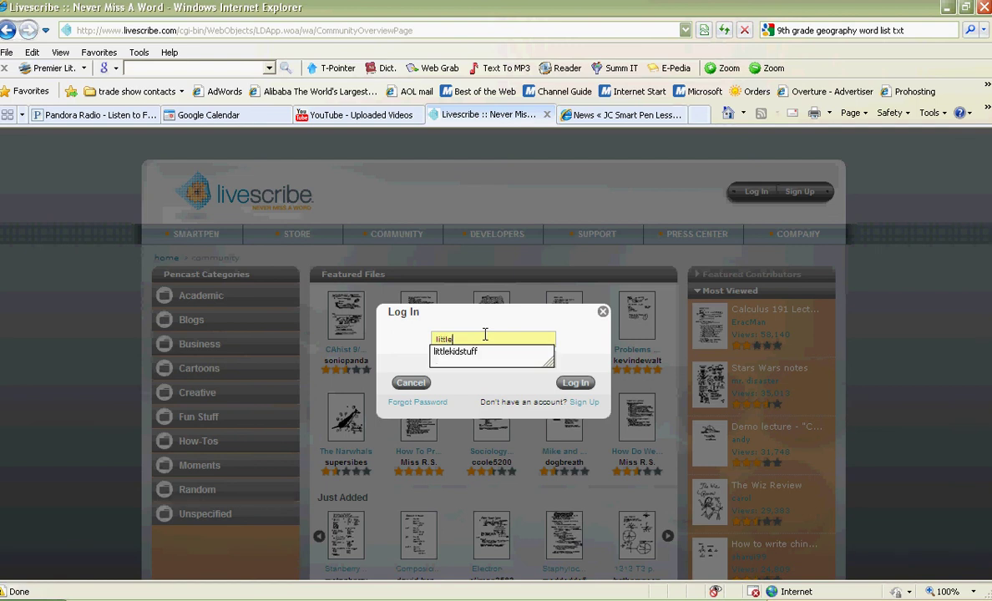
{"action": "key", "text": "Down"}
{"action": "key", "text": "Return"}
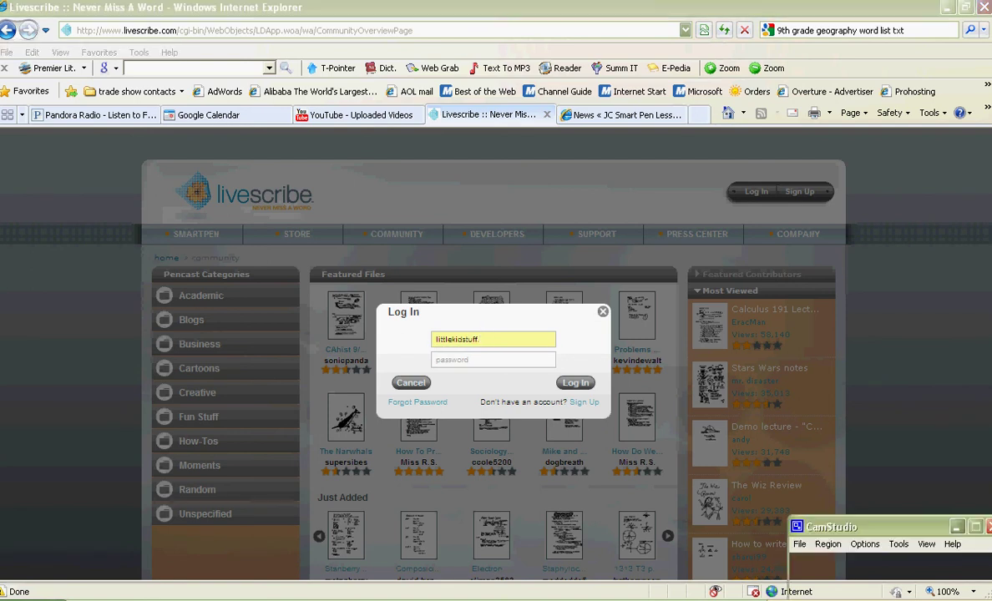
{"action": "left_click", "coordinate": [800, 544]}
{"action": "left_click", "coordinate": [805, 570]}
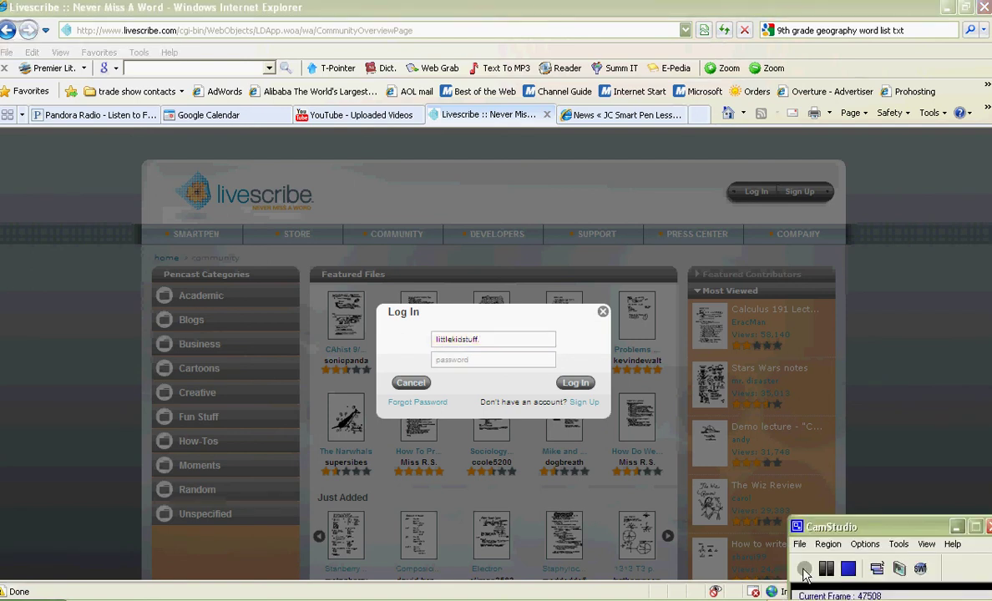
{"action": "left_click", "coordinate": [501, 338]}
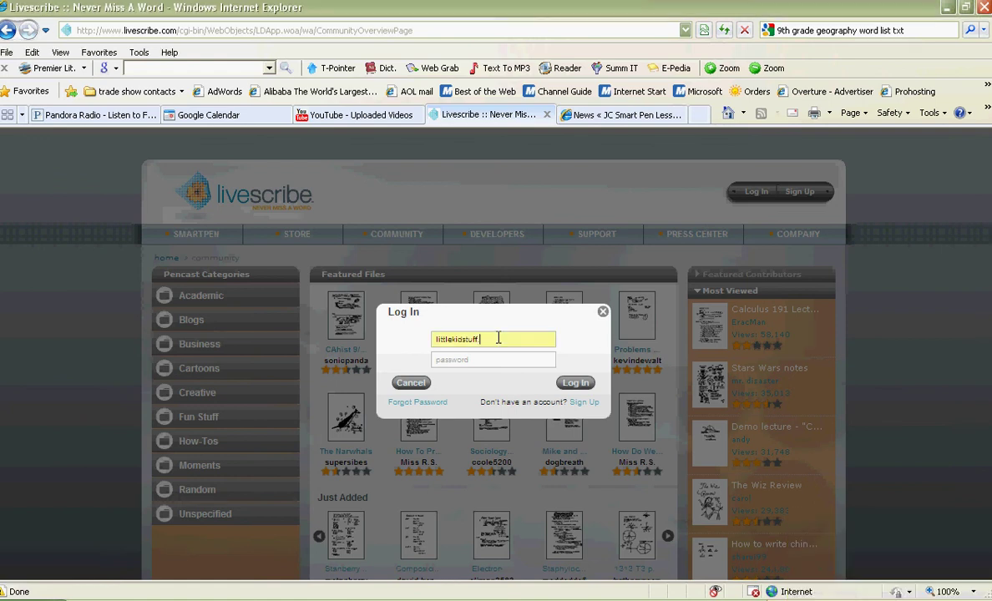
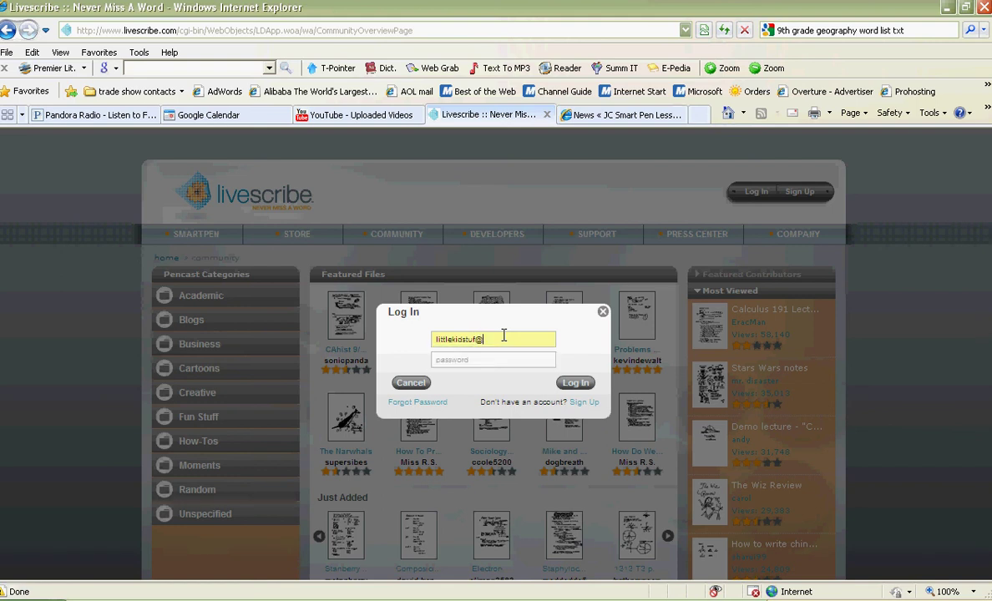
- Enter the account password and try submitting the login form twice
{"action": "key", "text": "Tab"}
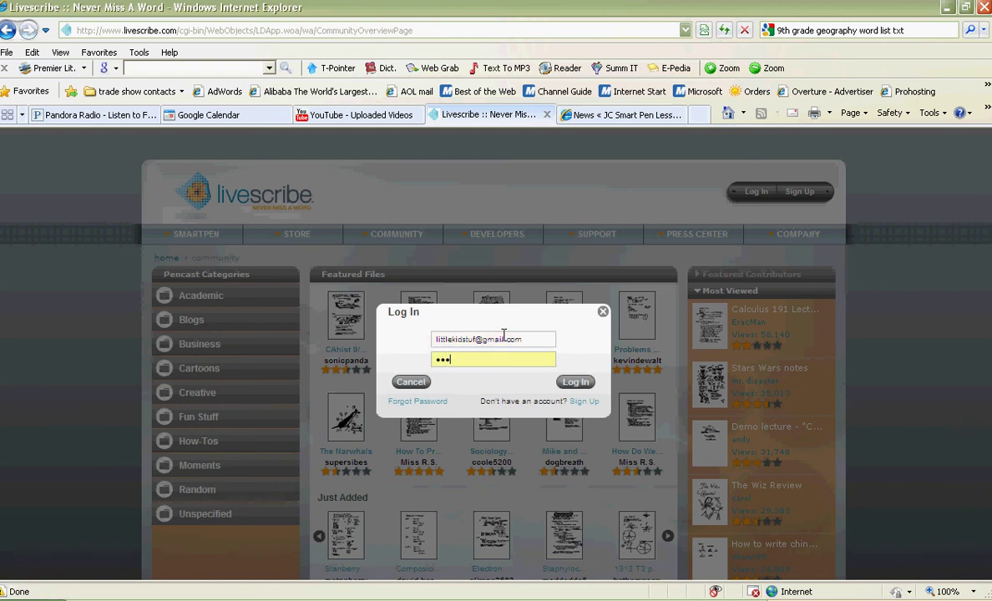
{"action": "type", "text": "•••••••••"}
{"action": "left_click", "coordinate": [578, 383]}
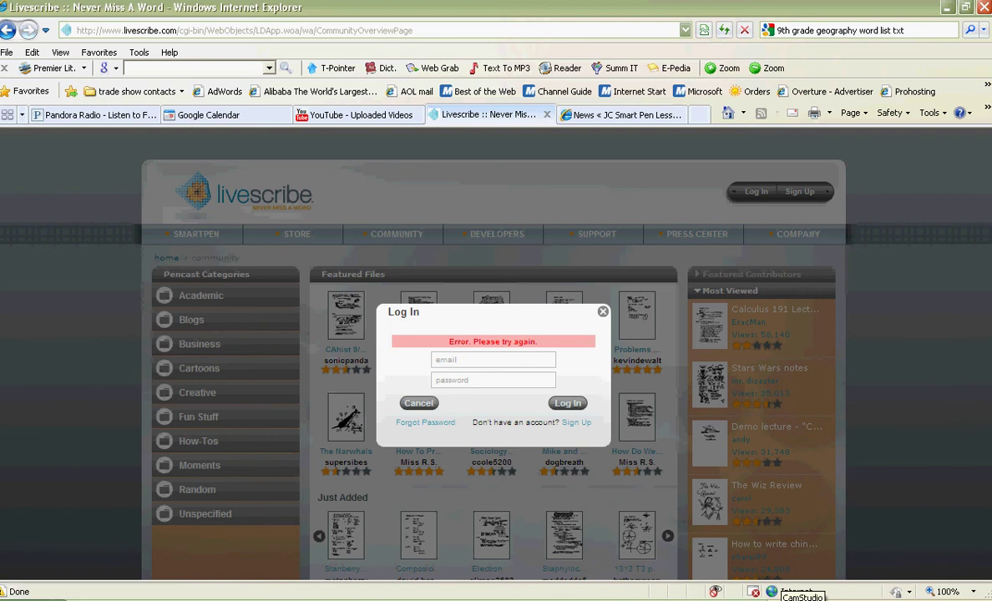
{"action": "left_click", "coordinate": [802, 591]}
{"action": "left_click", "coordinate": [799, 544]}
{"action": "left_click", "coordinate": [800, 583]}
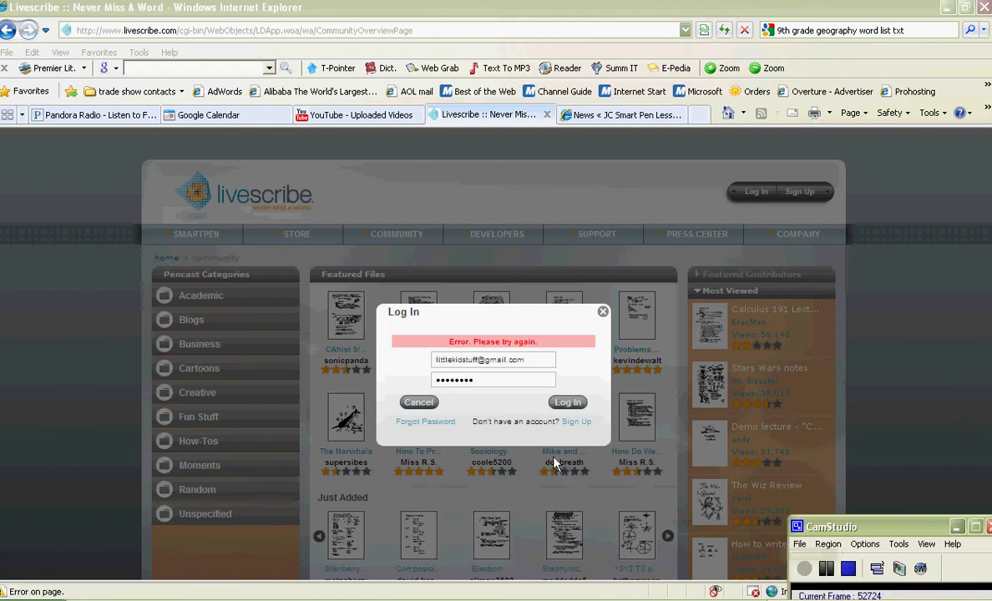
{"action": "left_click", "coordinate": [567, 405]}
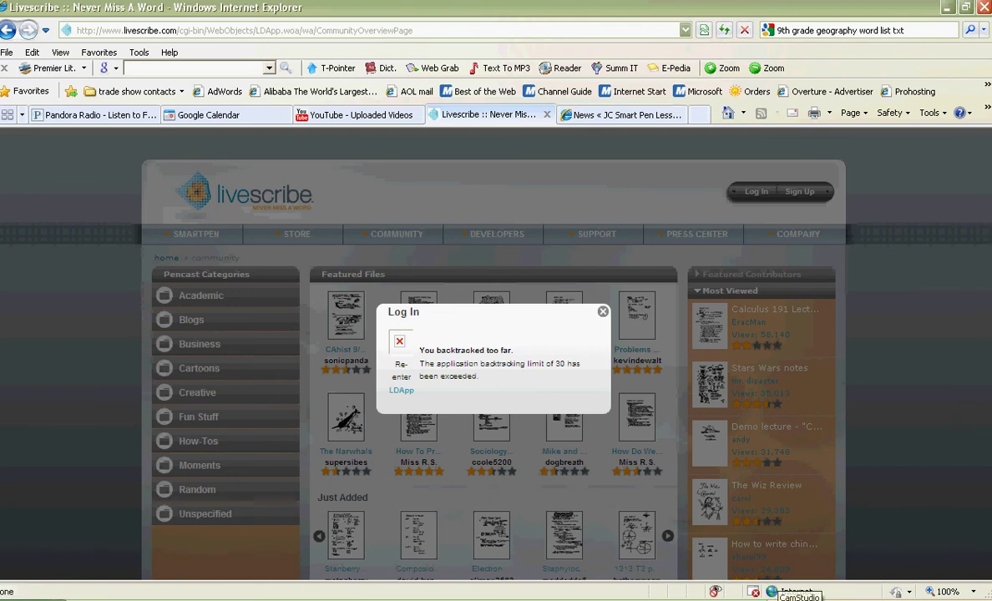
{"action": "right_click", "coordinate": [773, 591]}
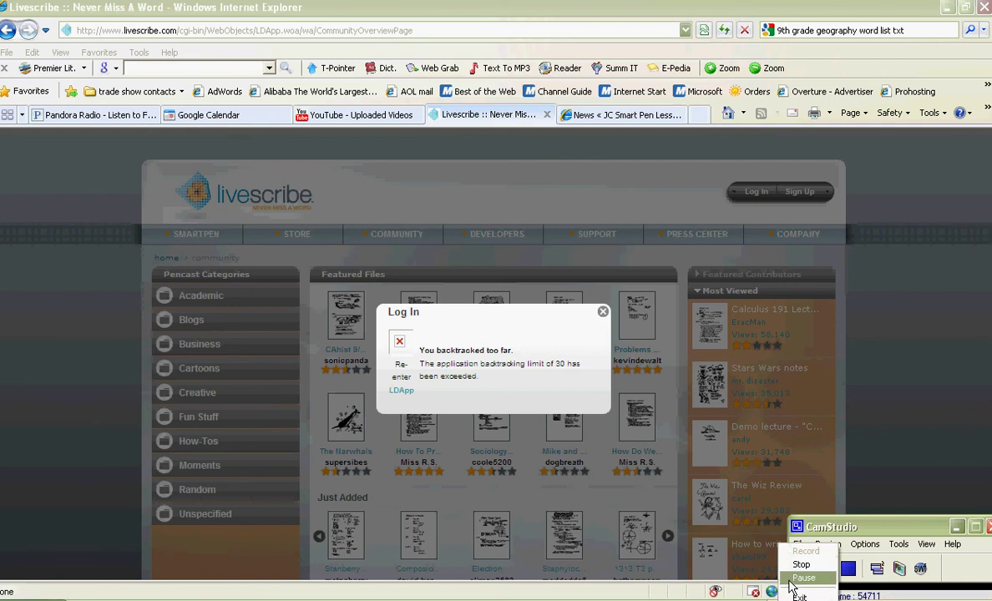
{"action": "left_click", "coordinate": [814, 582]}
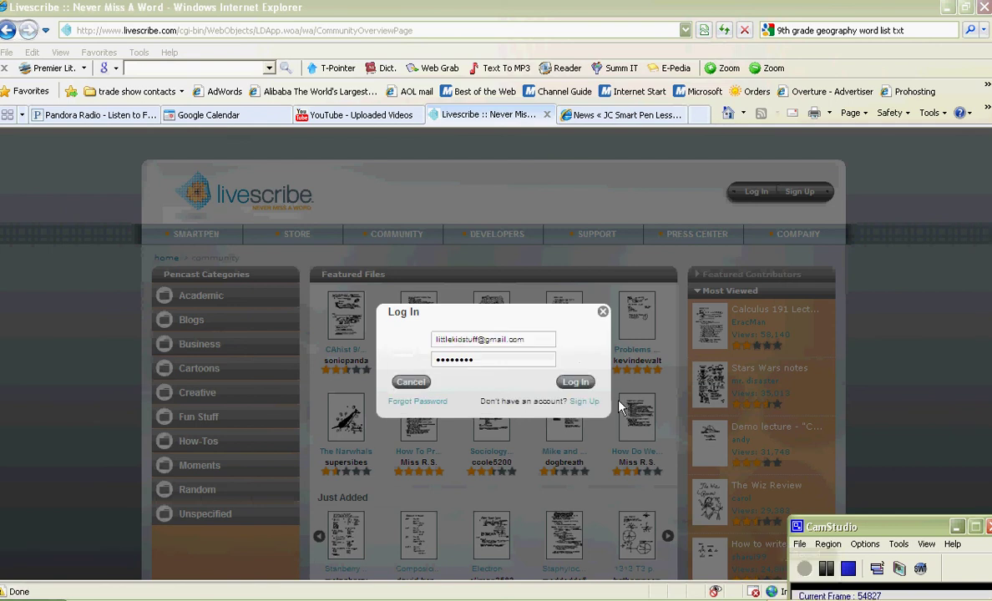
- Submit the login form again until the Community page reloads signed in
{"action": "left_click", "coordinate": [577, 382]}
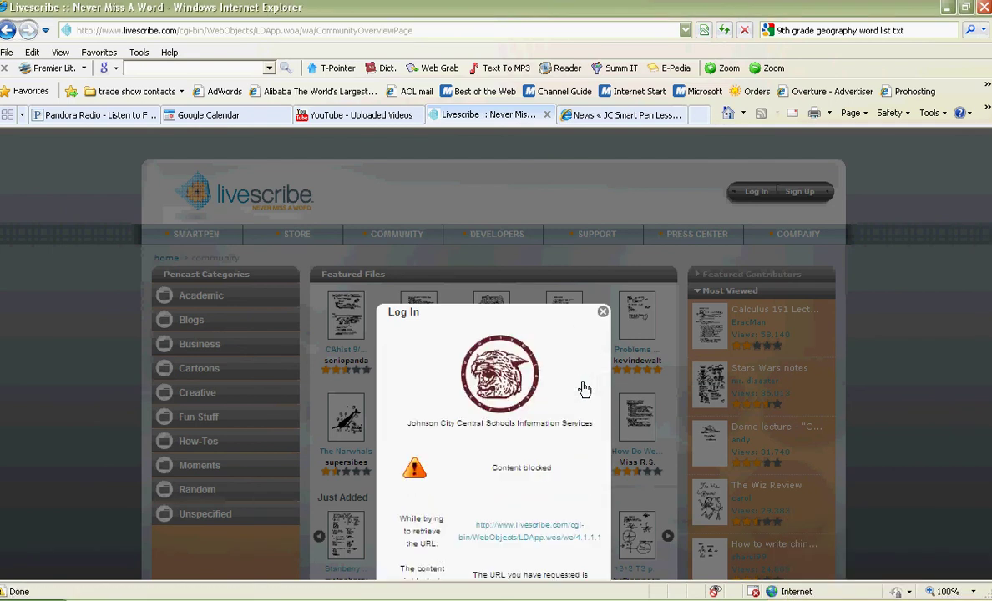
{"action": "left_click", "coordinate": [779, 590]}
{"action": "right_click", "coordinate": [797, 595]}
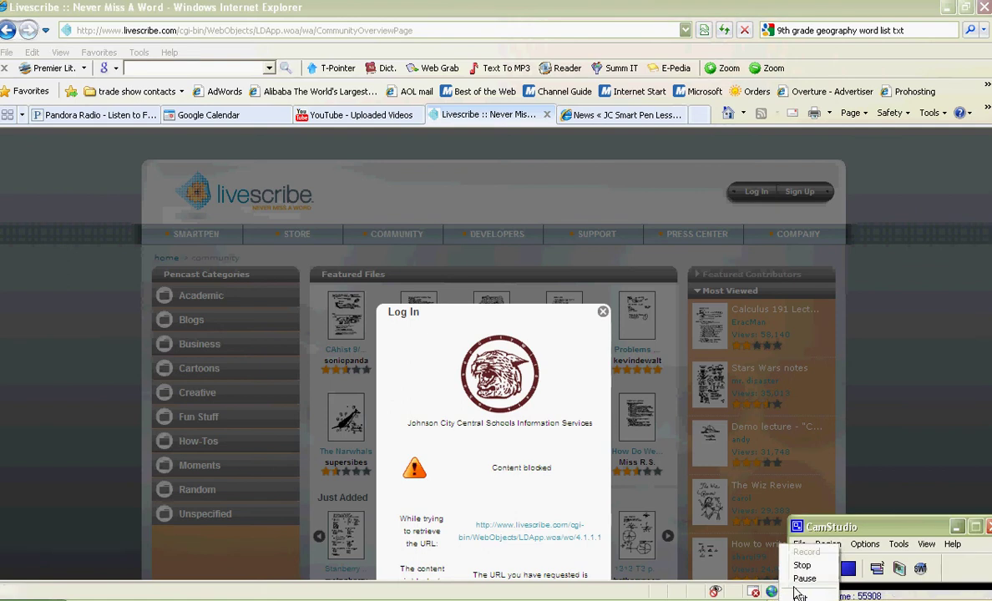
{"action": "left_click", "coordinate": [805, 579]}
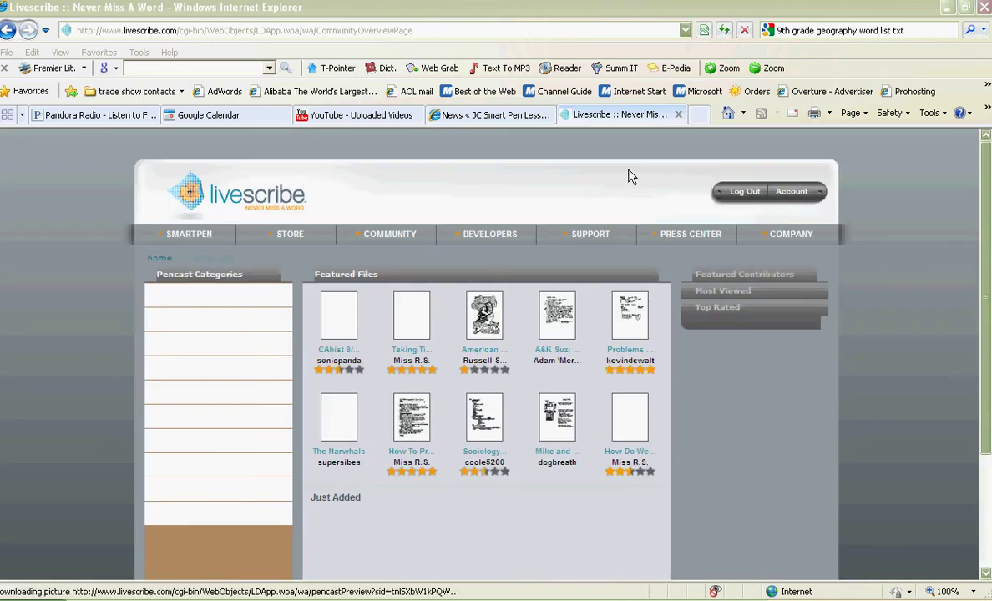
- From the account overview, scroll My Files and open the 'Telling Time' lesson's page
{"action": "left_click", "coordinate": [790, 195]}
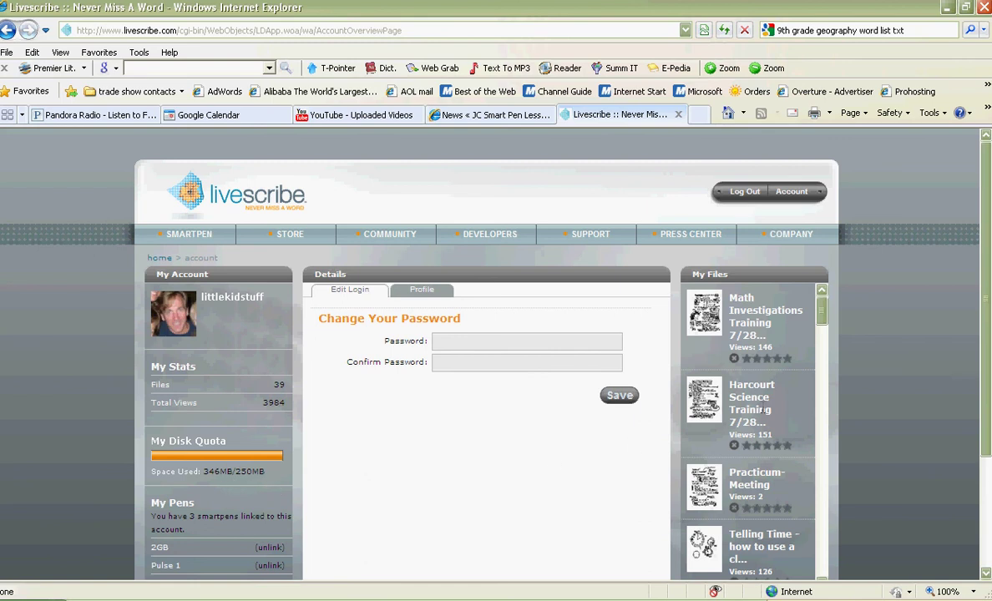
{"action": "scroll", "coordinate": [852, 384], "scroll_direction": "down", "scroll_amount": 3}
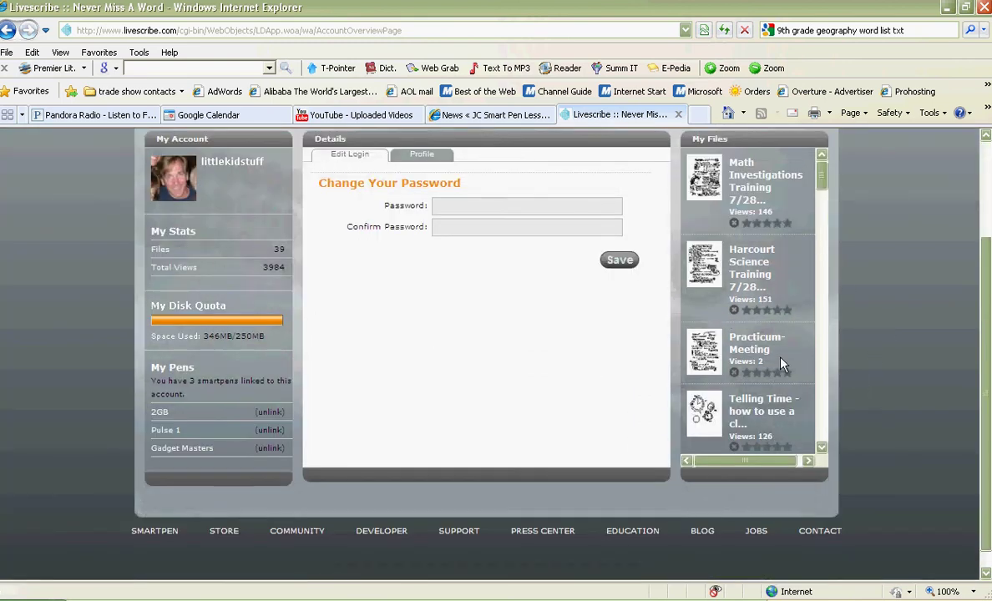
{"action": "left_click", "coordinate": [822, 447]}
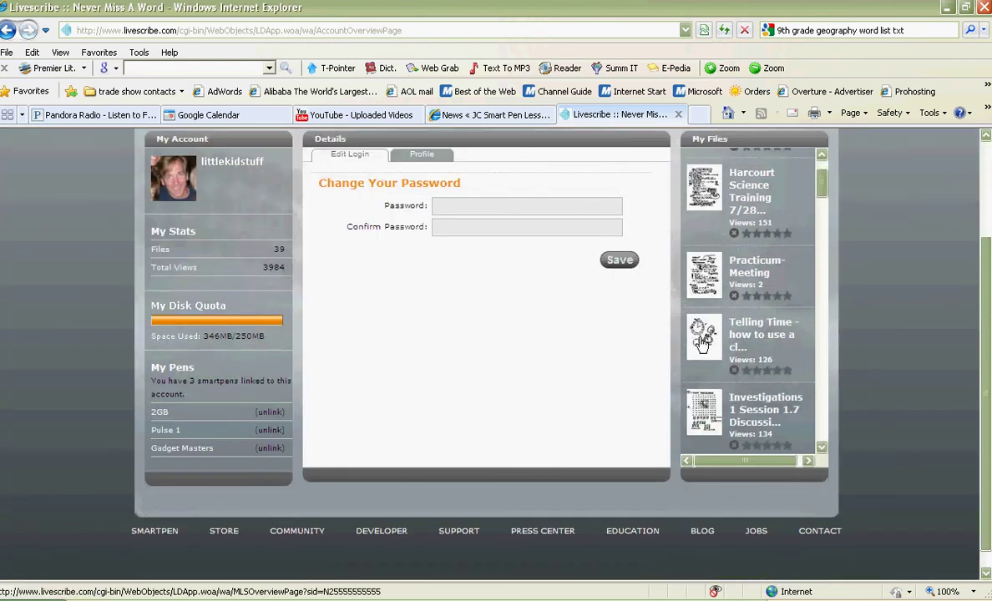
{"action": "left_click", "coordinate": [702, 343]}
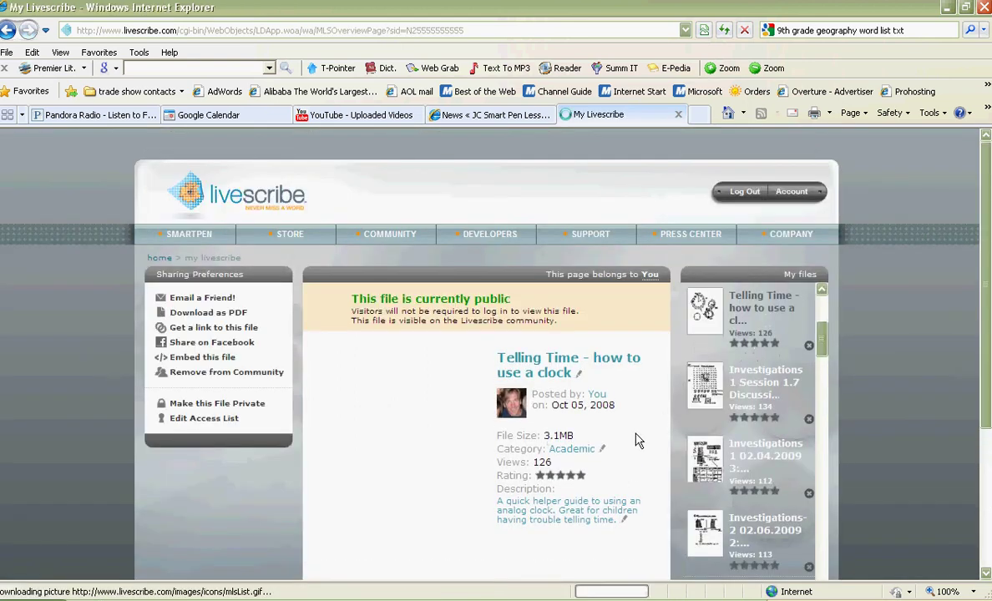
- Scroll the 'Telling Time - how to use a clock' page down to the pencast player and details
{"action": "scroll", "coordinate": [637, 442], "scroll_direction": "down", "scroll_amount": 3}
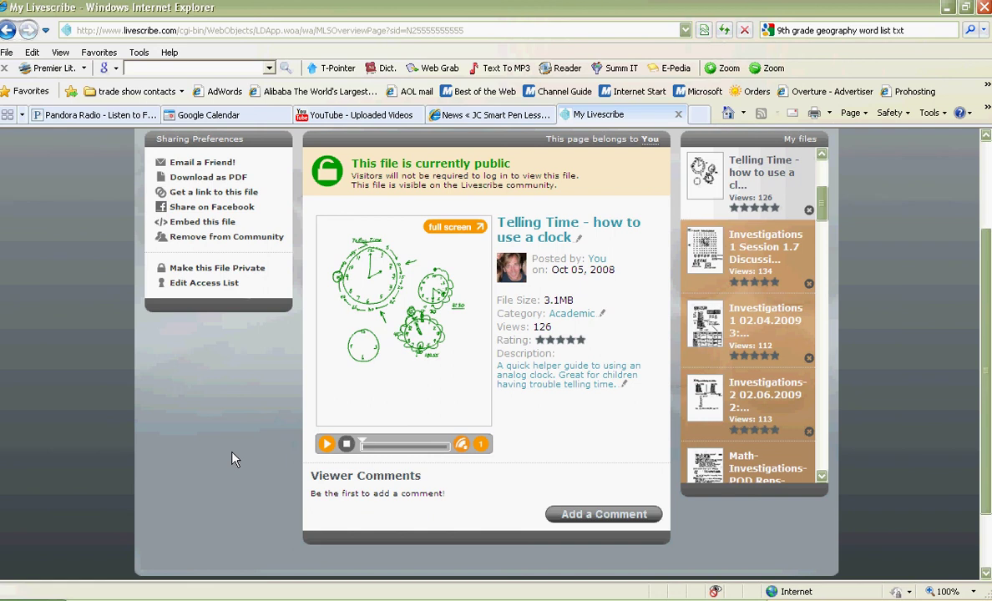
{"action": "left_click", "coordinate": [213, 192]}
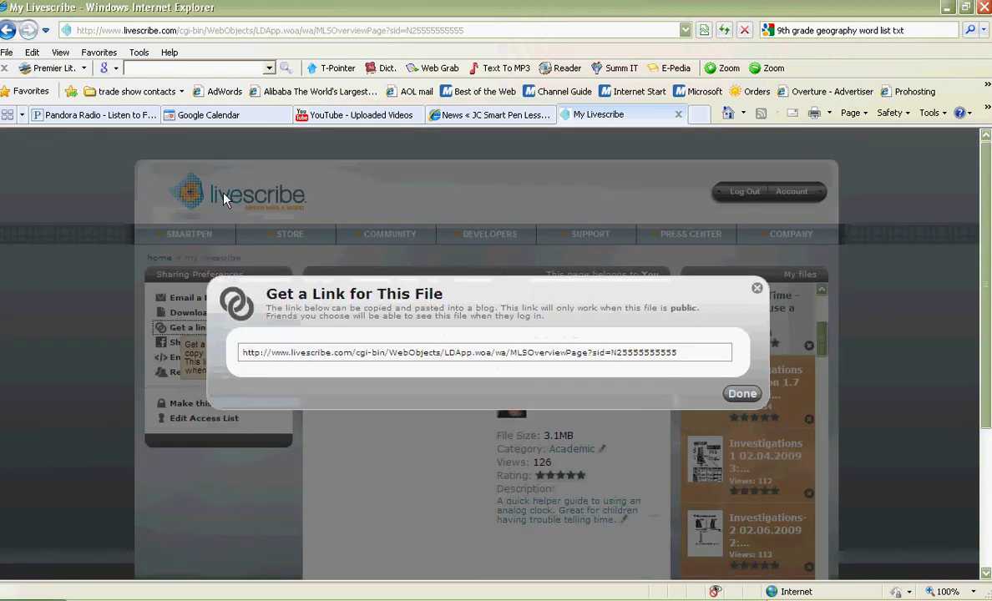
{"action": "left_click", "coordinate": [306, 351]}
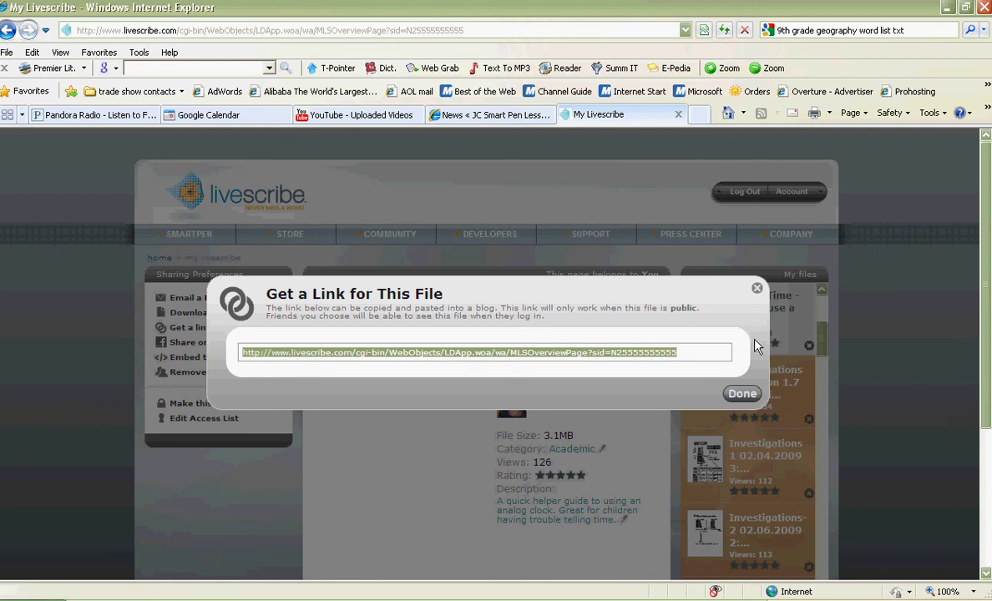
{"action": "left_click", "coordinate": [756, 290]}
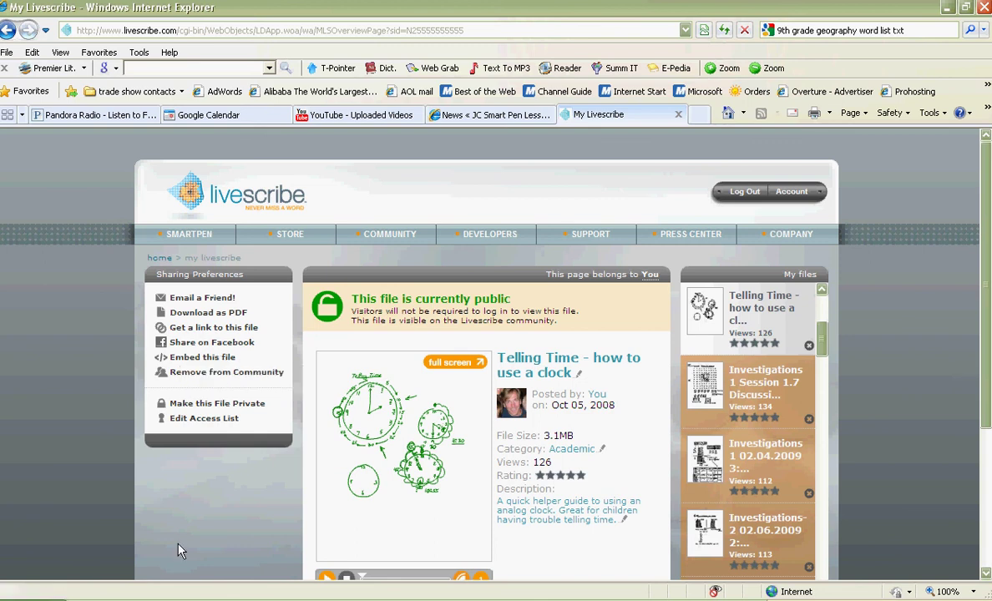
- Switch the Telling Time file to private and back to public, keeping its category Academic
{"action": "left_click", "coordinate": [239, 406]}
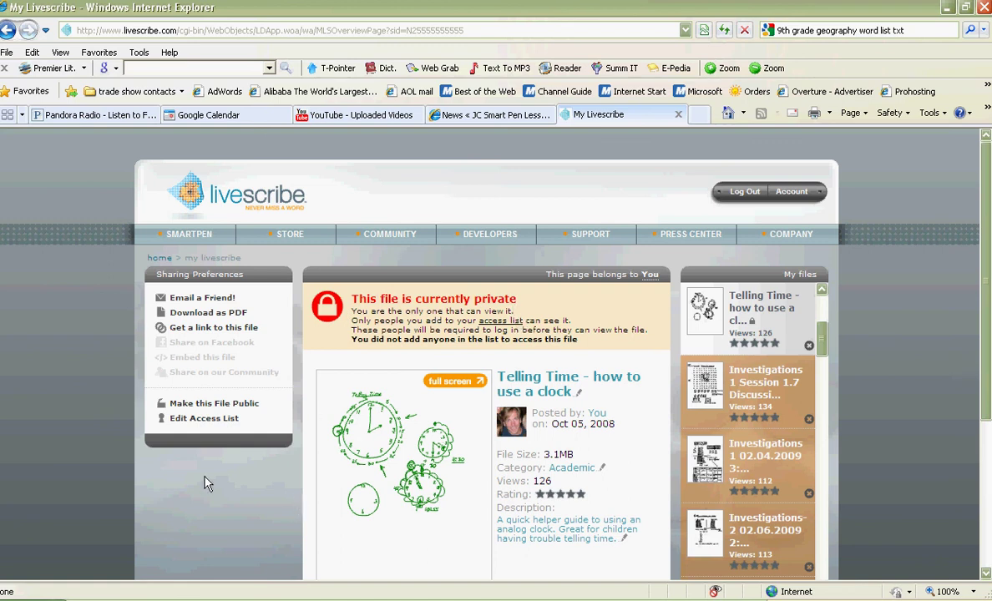
{"action": "left_click", "coordinate": [203, 406]}
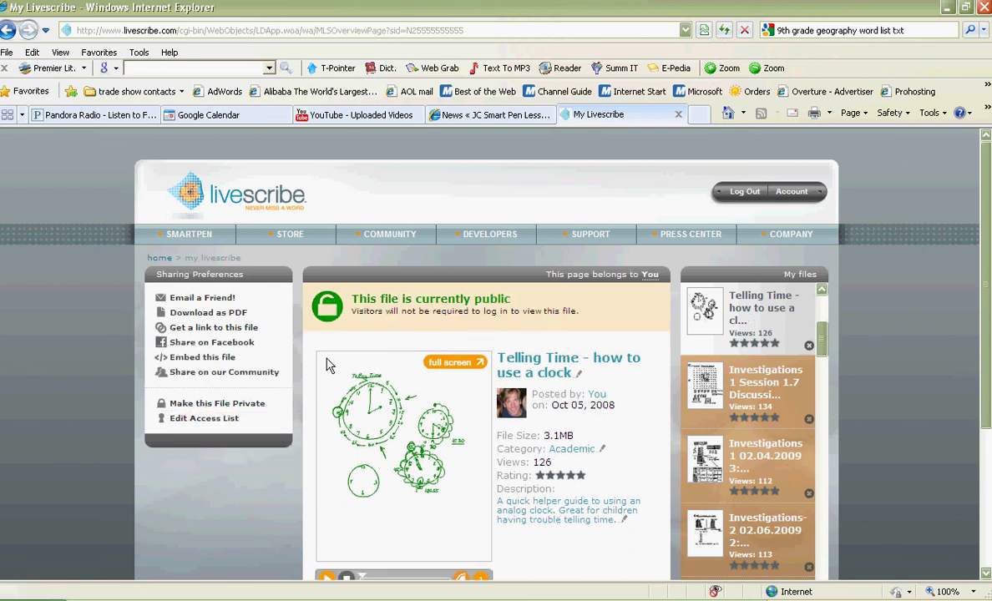
{"action": "left_click", "coordinate": [603, 453]}
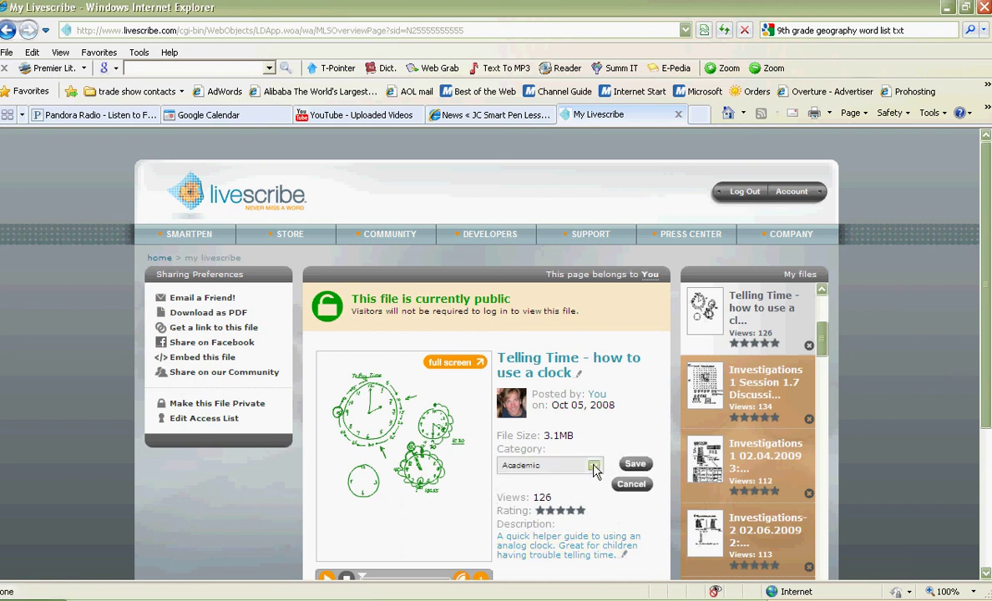
{"action": "left_click", "coordinate": [594, 466]}
{"action": "left_click", "coordinate": [593, 469]}
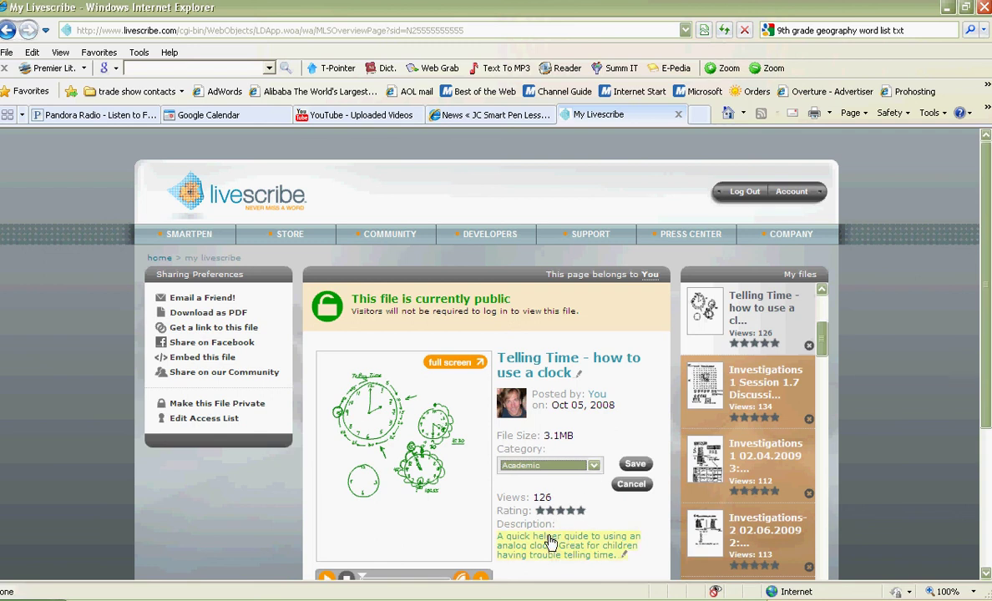
{"action": "left_click", "coordinate": [635, 465]}
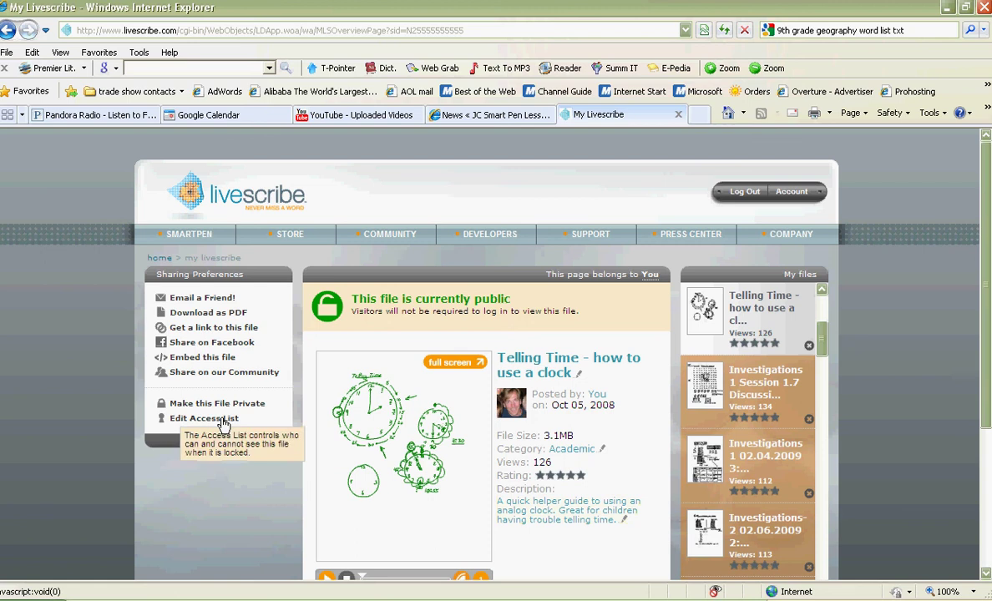
- Select the Telling Time pencast's embed HTML code, close that window, and go to the JC Smart Pen Lessons blog
{"action": "left_click", "coordinate": [192, 362]}
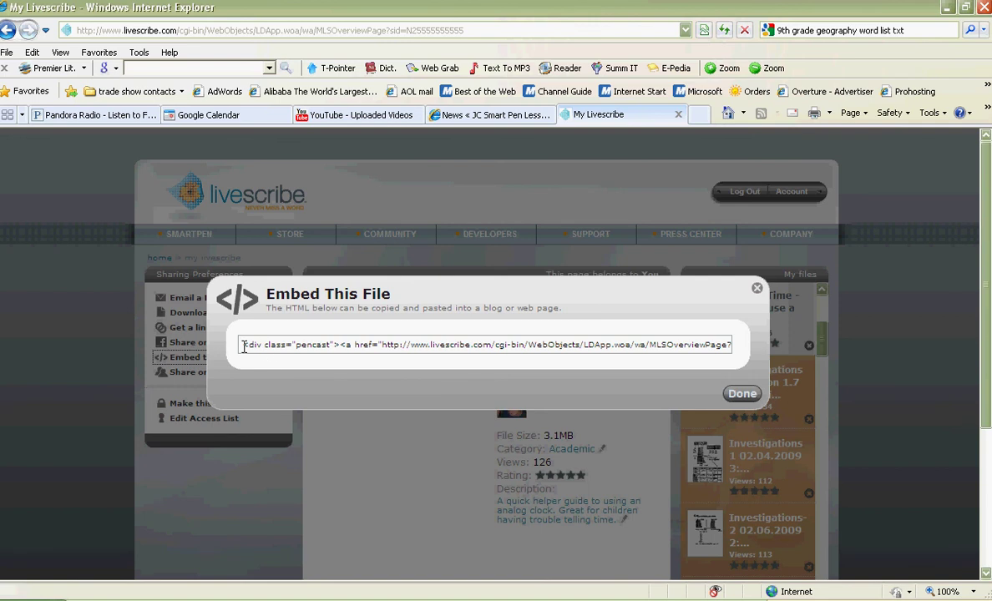
{"action": "left_click", "coordinate": [244, 347]}
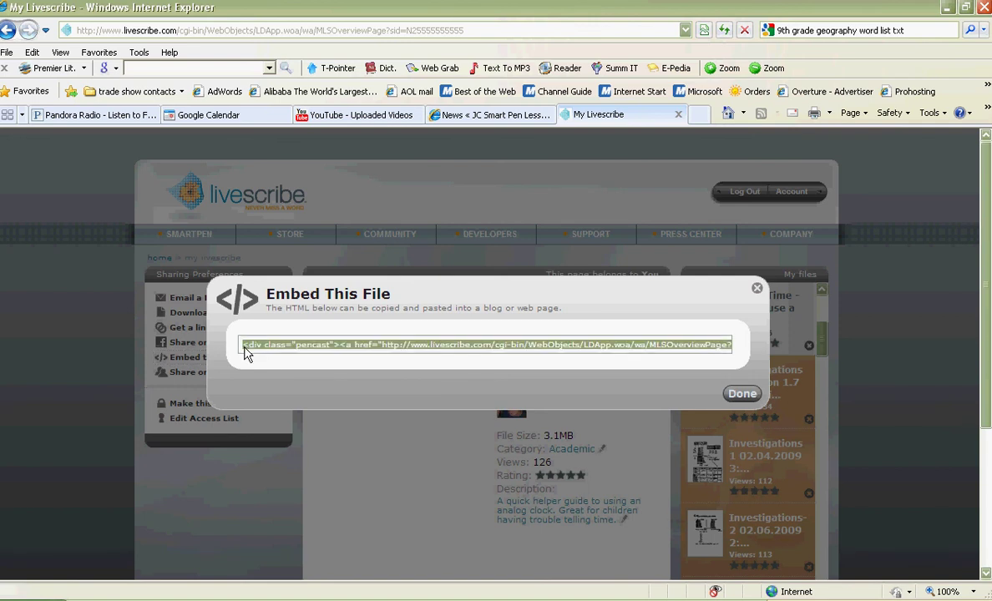
{"action": "left_click", "coordinate": [740, 395]}
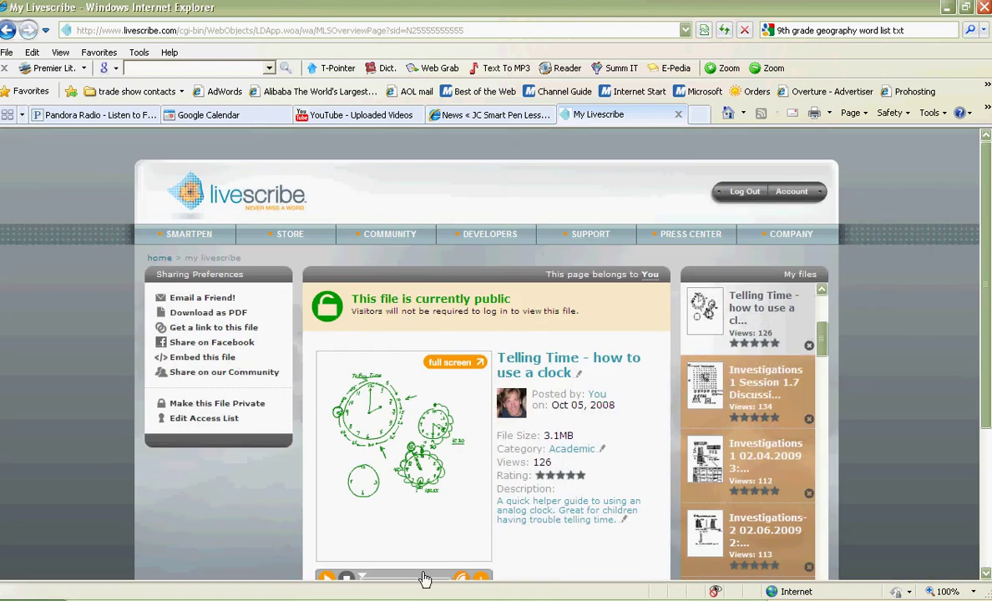
{"action": "left_click", "coordinate": [493, 117]}
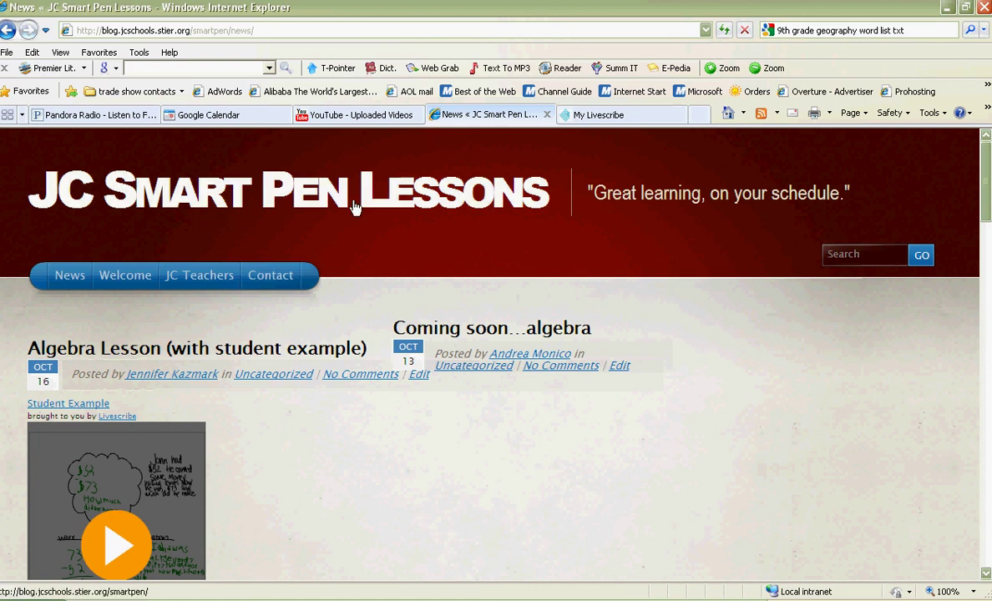
- Browse the JC Teachers menu and News page, then view the blog's Welcome page
{"action": "mouse_move", "coordinate": [204, 278]}
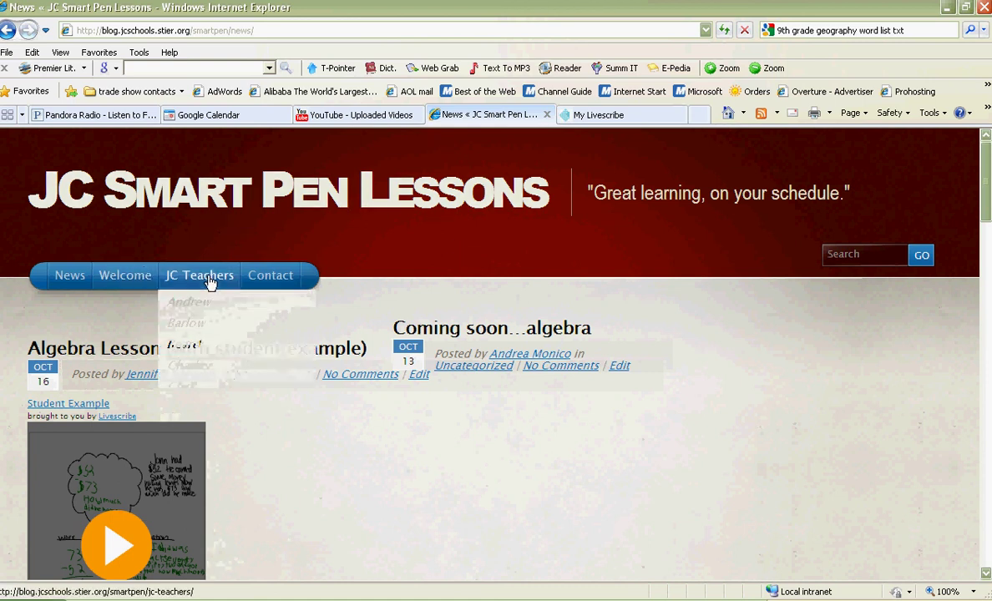
{"action": "scroll", "coordinate": [209, 282], "scroll_direction": "down", "scroll_amount": 5}
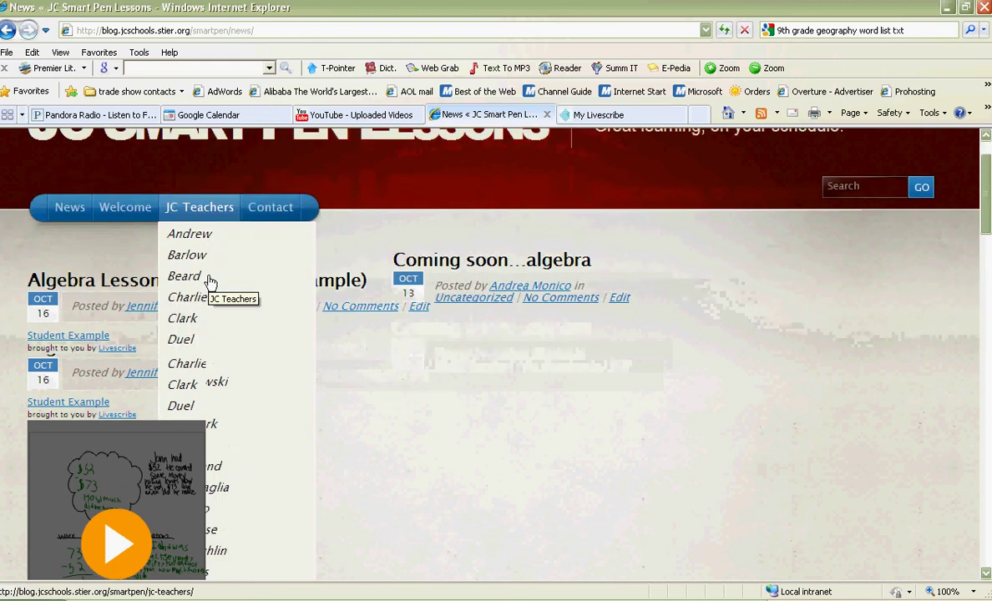
{"action": "scroll", "coordinate": [200, 250], "scroll_direction": "up", "scroll_amount": 2}
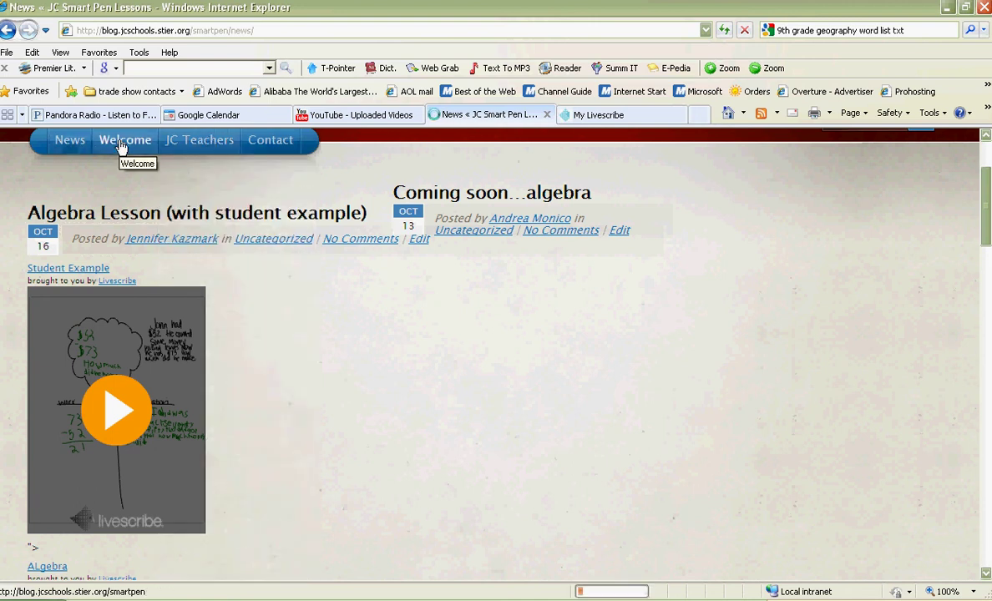
{"action": "left_click", "coordinate": [125, 141]}
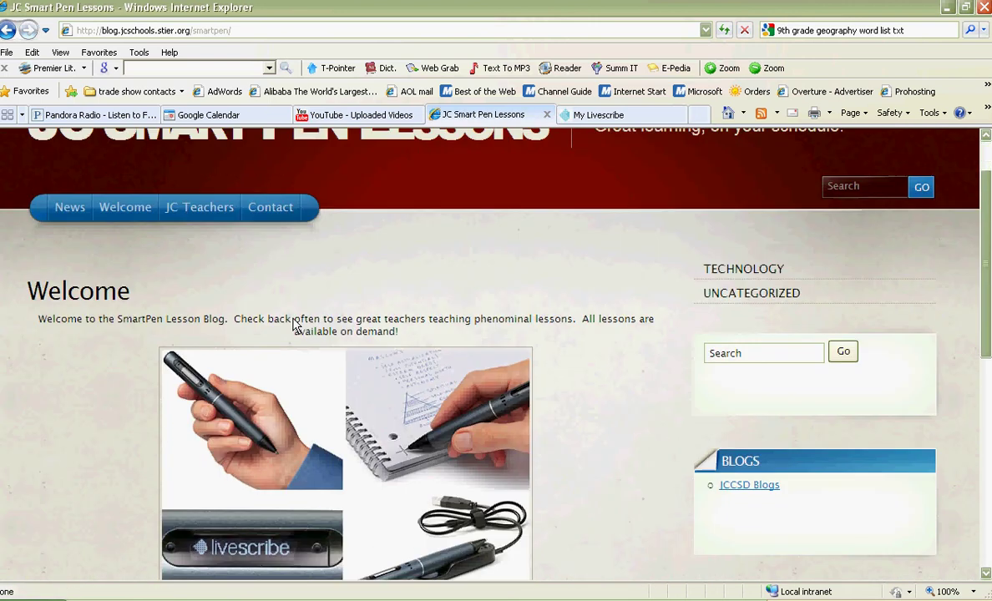
{"action": "mouse_move", "coordinate": [213, 213]}
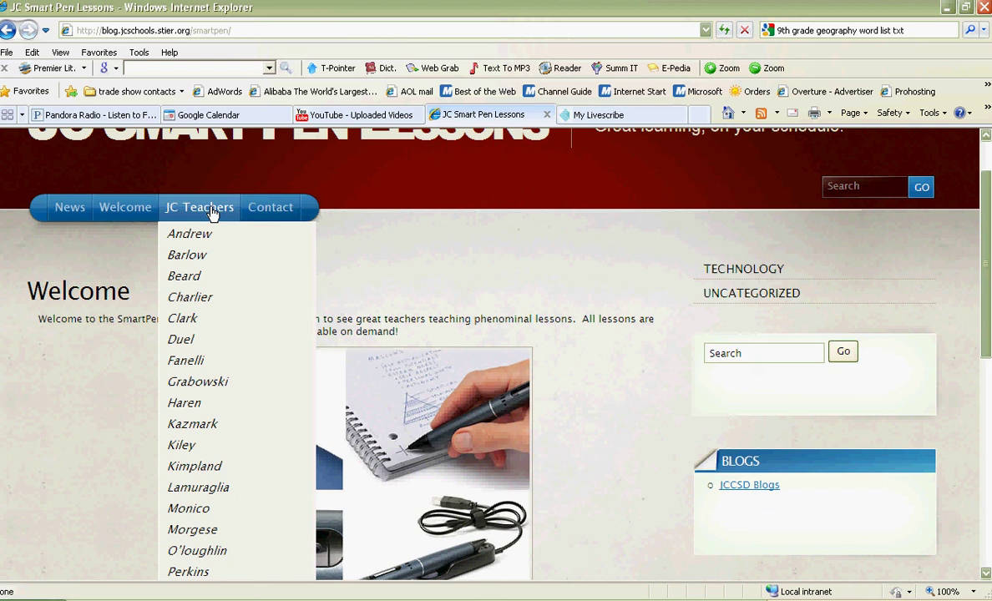
- Return to News and play, then pause, the Algebra Lesson's Student Example pencast
{"action": "left_click", "coordinate": [63, 211]}
{"action": "scroll", "coordinate": [255, 299], "scroll_direction": "down", "scroll_amount": 3}
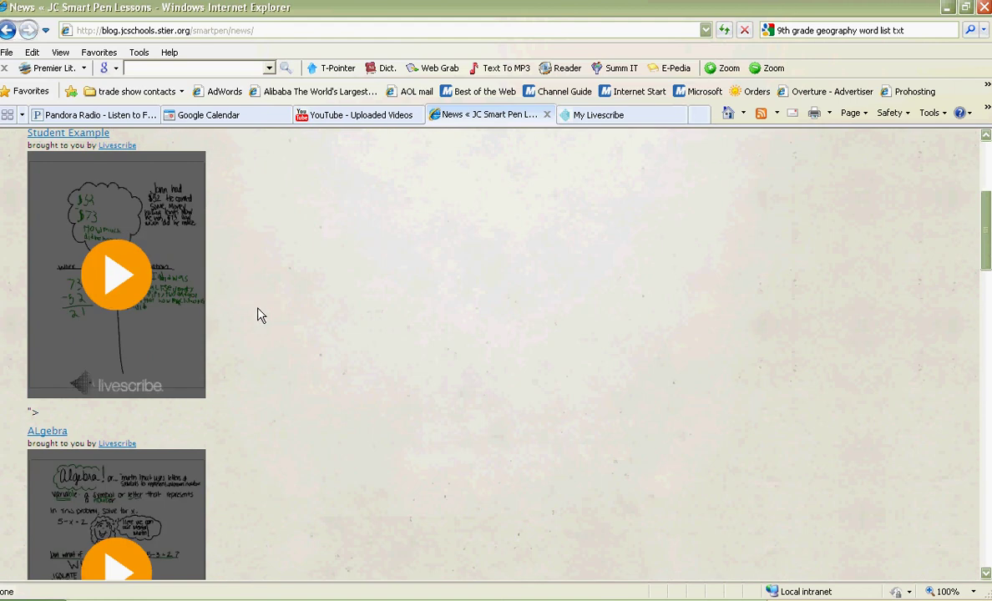
{"action": "scroll", "coordinate": [259, 314], "scroll_direction": "down", "scroll_amount": 1}
{"action": "scroll", "coordinate": [259, 315], "scroll_direction": "up", "scroll_amount": 2}
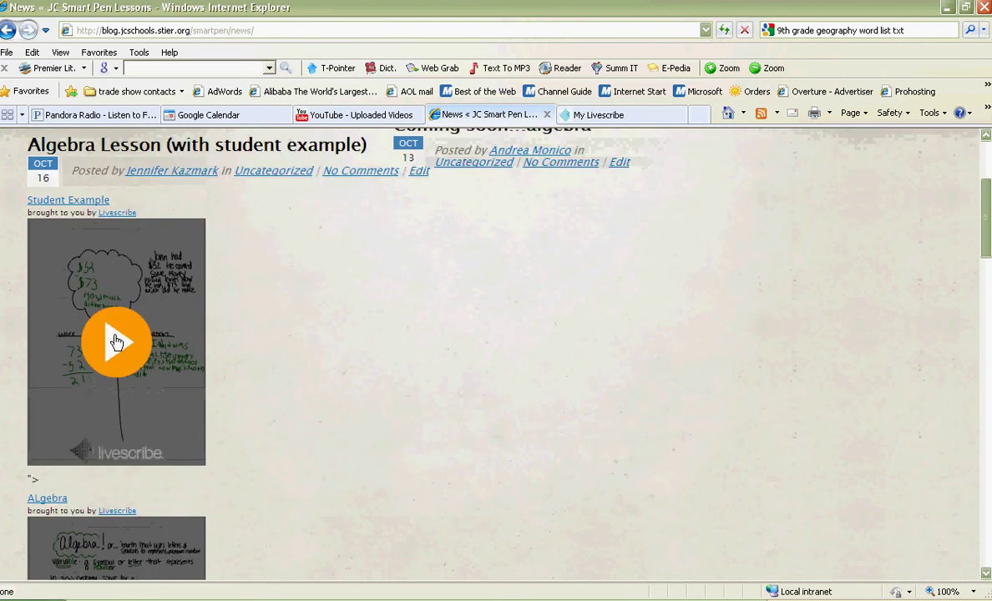
{"action": "left_click", "coordinate": [117, 340]}
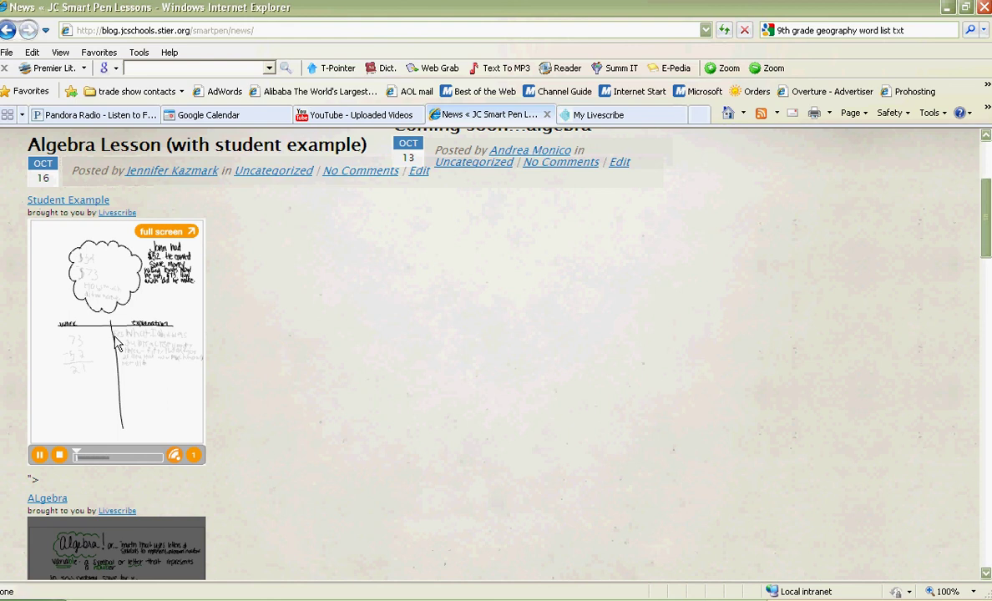
{"action": "left_click", "coordinate": [40, 457]}
- Play the Student Example pencast full screen from the $52 ink at 0:30, pausing at 0:40
{"action": "left_click", "coordinate": [172, 237]}
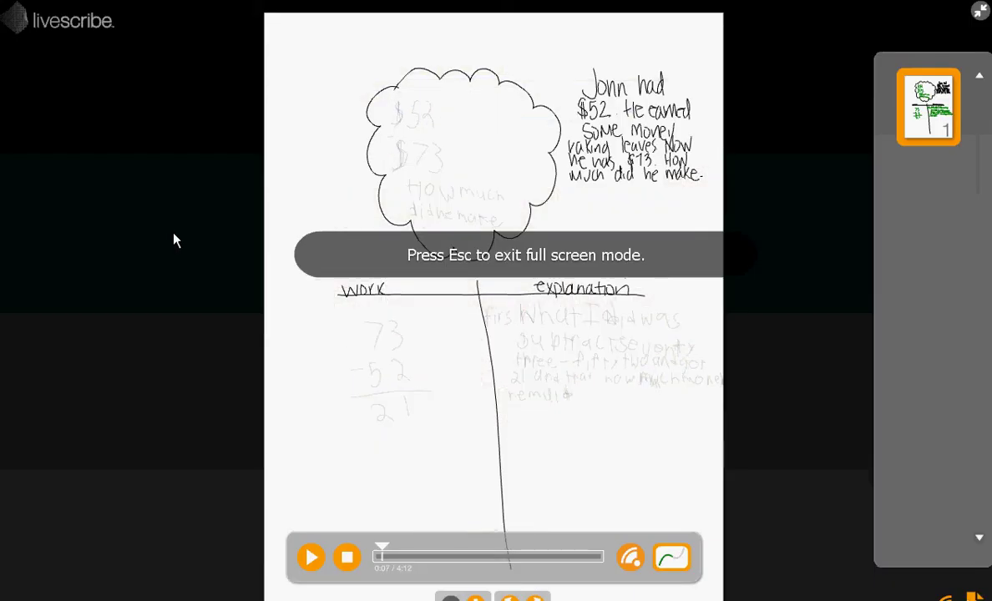
{"action": "left_click", "coordinate": [312, 558]}
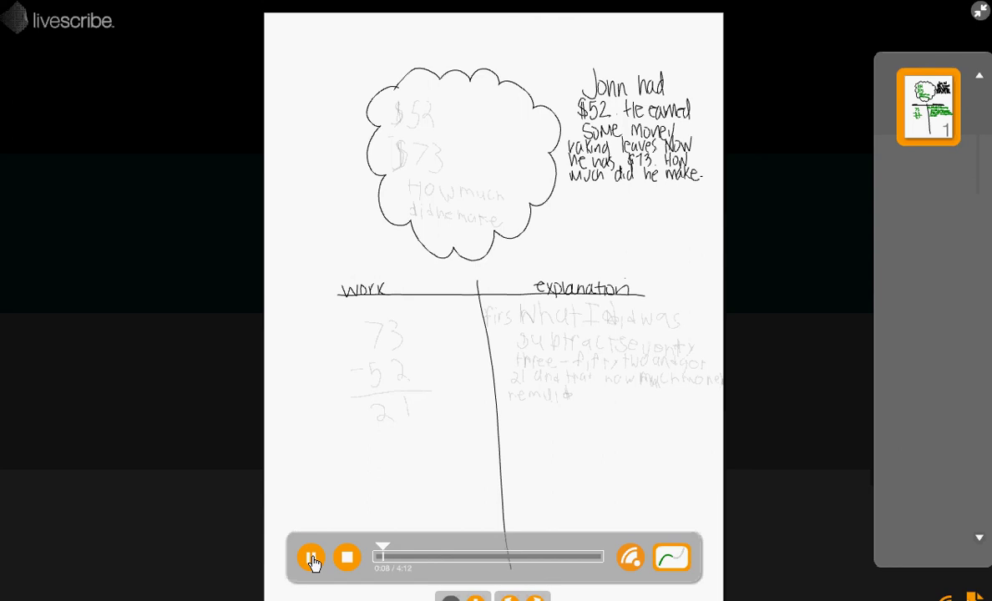
{"action": "left_click", "coordinate": [417, 115]}
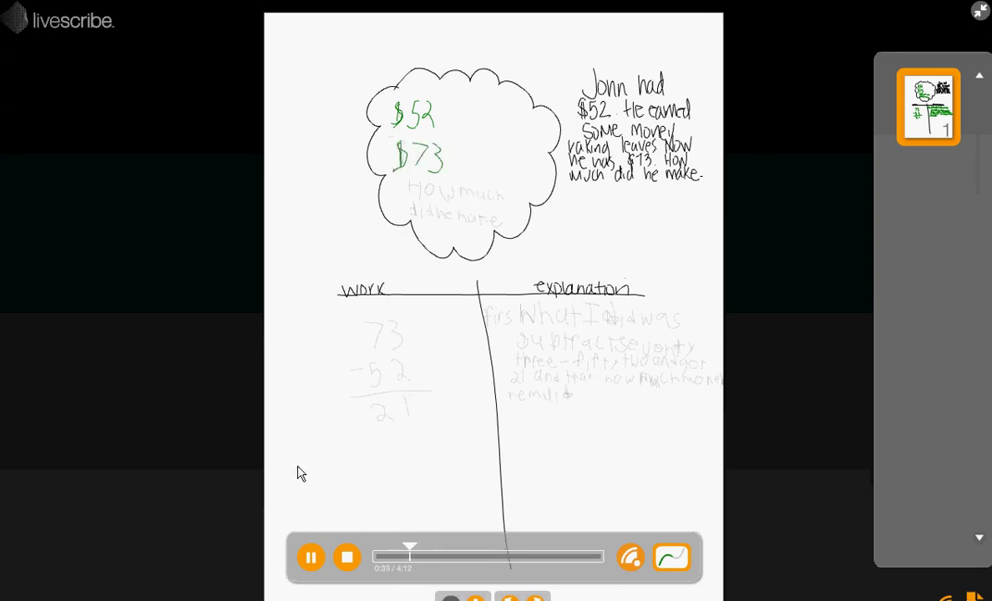
{"action": "left_click", "coordinate": [310, 558]}
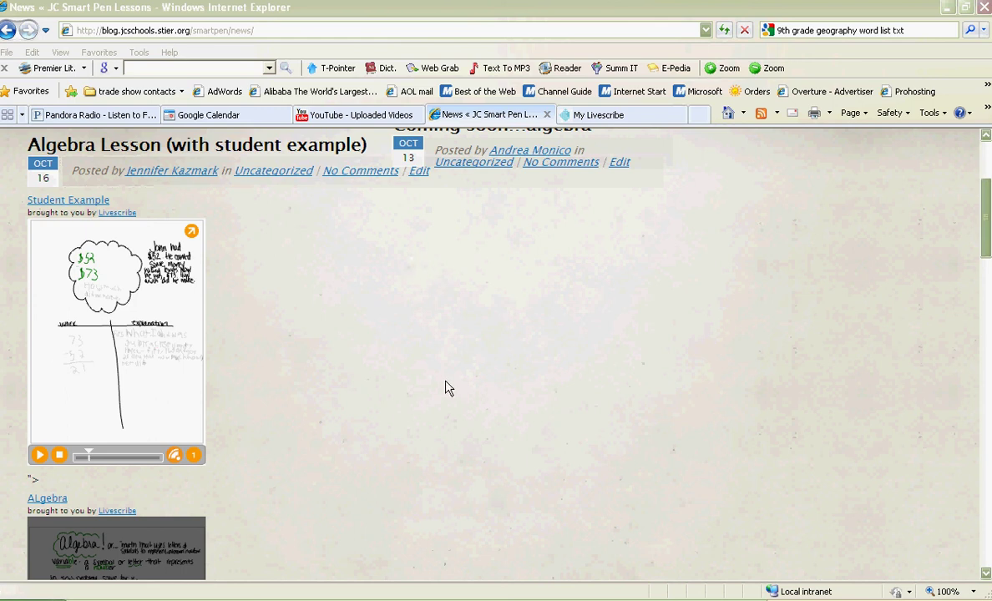
- Go back to the public 'Telling Time - how to use a clock' file page in My Livescribe
{"action": "left_click", "coordinate": [585, 116]}
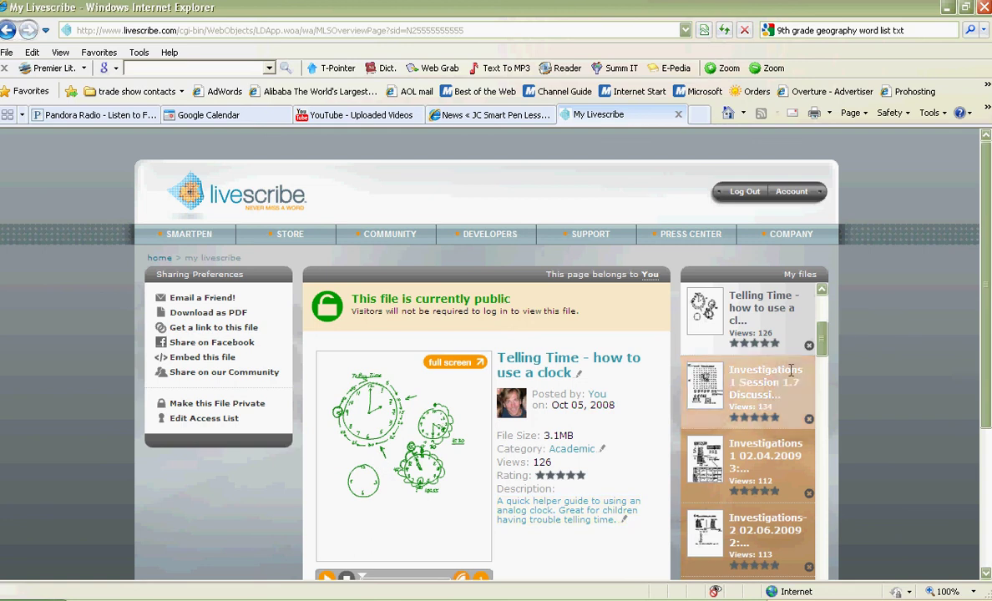
- Answer No to uploading the 10.05.2008 7:42p session in Livescribe Desktop
{"action": "scroll", "coordinate": [638, 198], "scroll_direction": "down", "scroll_amount": 3}
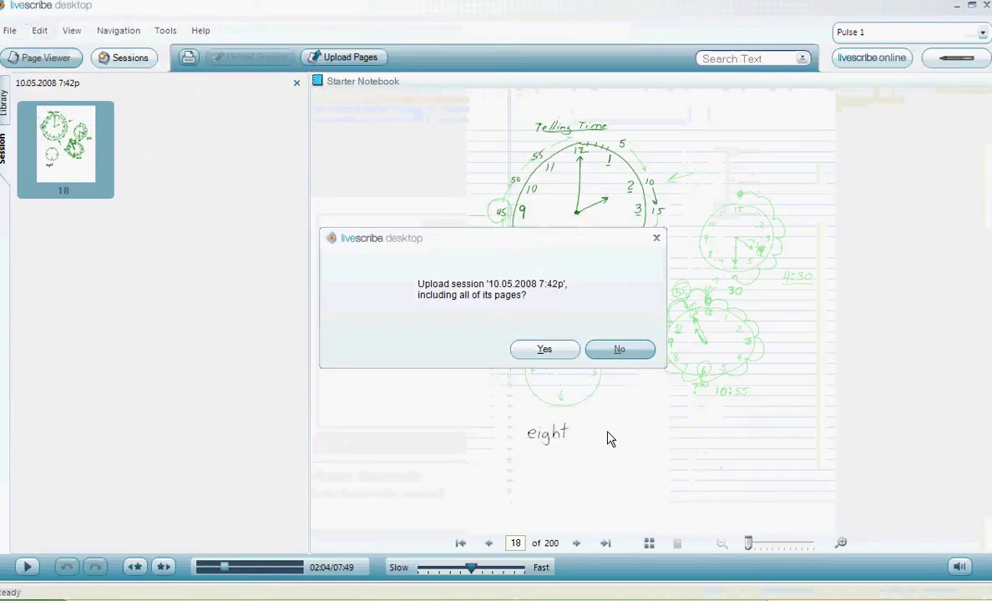
{"action": "left_click", "coordinate": [619, 350]}
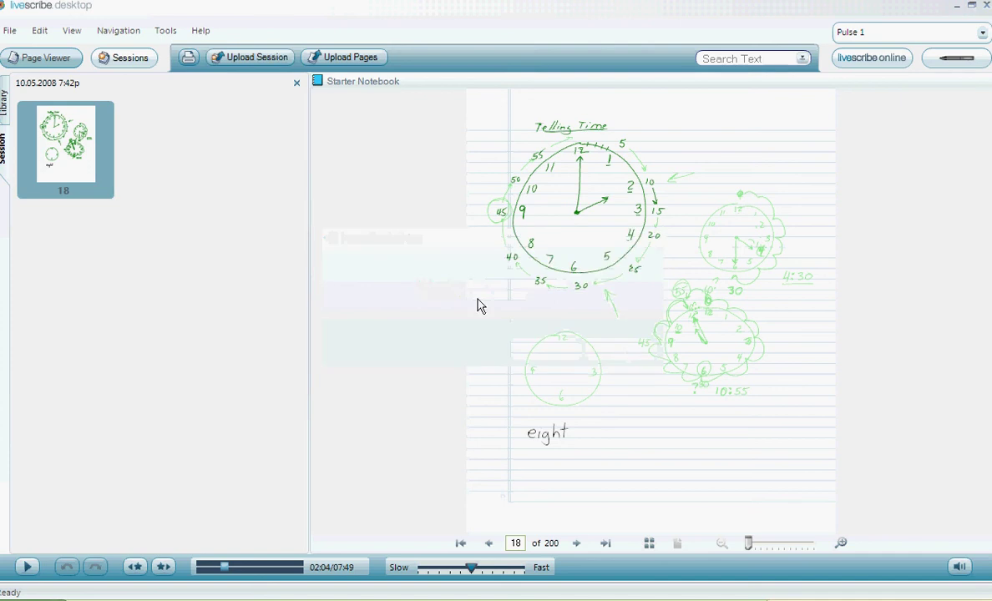